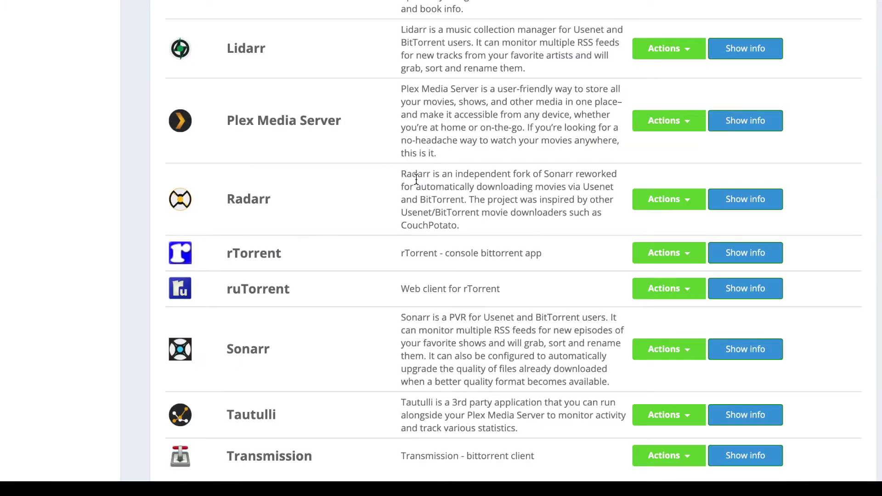
# Step: Show Radarr's connection info in the application list, connect to its web interface and log in
pyautogui.click(734, 206)
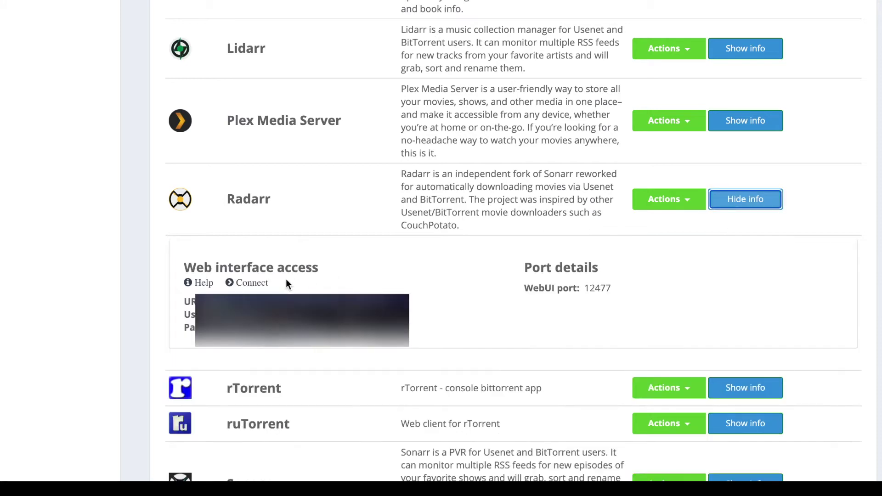
pyautogui.click(260, 282)
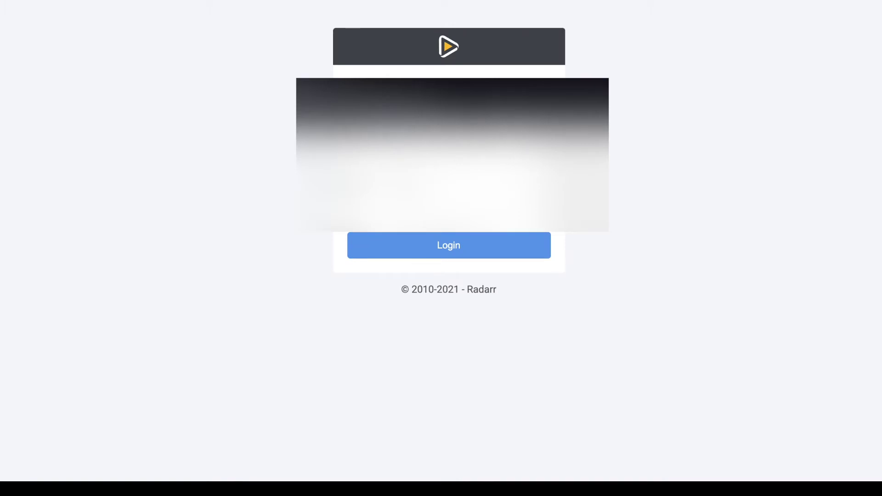
pyautogui.click(420, 244)
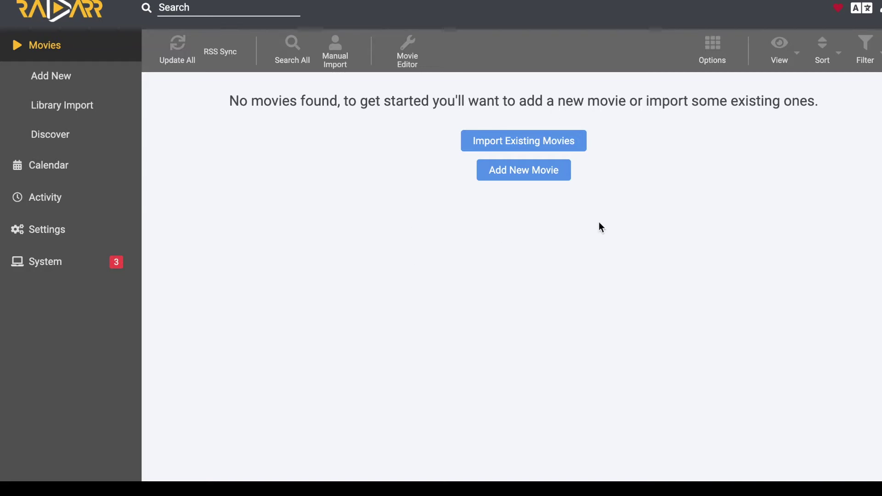
# Step: Review the health messages about indexers and the download client in Radarr's system status
pyautogui.click(63, 262)
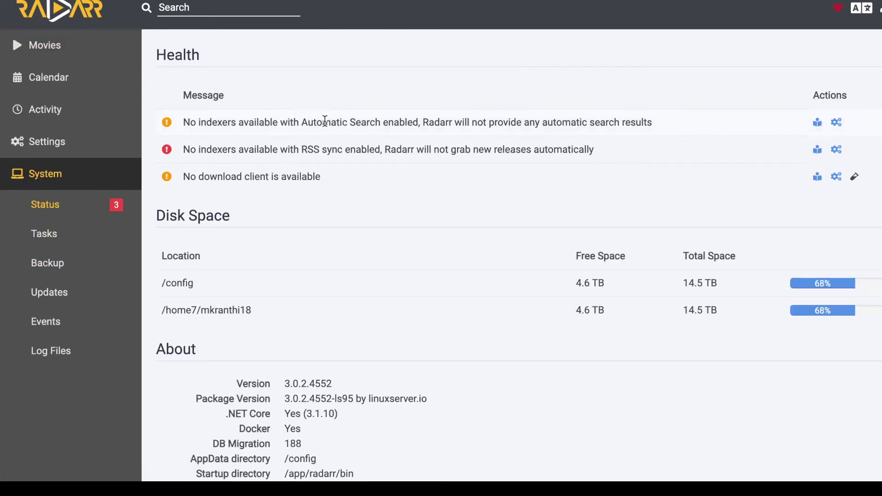
pyautogui.moveTo(351, 122); pyautogui.dragTo(620, 128)
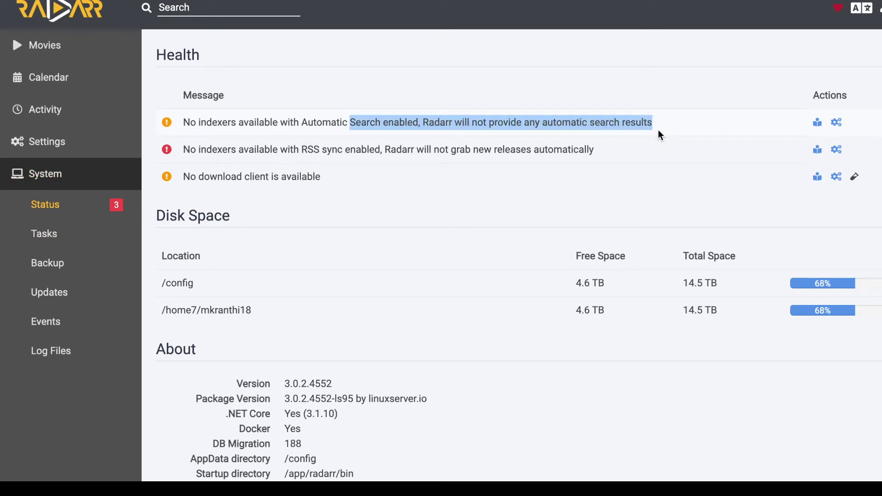
pyautogui.moveTo(333, 149); pyautogui.dragTo(525, 146)
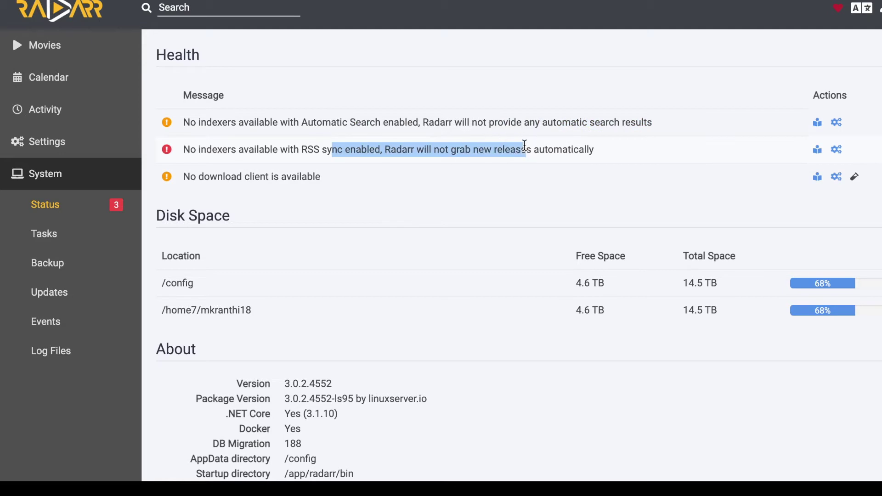
# Step: Show the advanced settings and open the Media Management settings
pyautogui.click(82, 143)
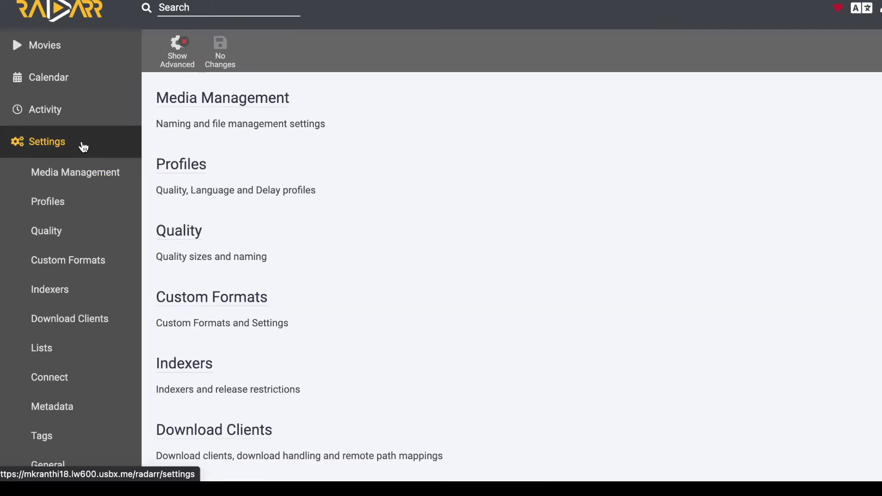
pyautogui.click(183, 60)
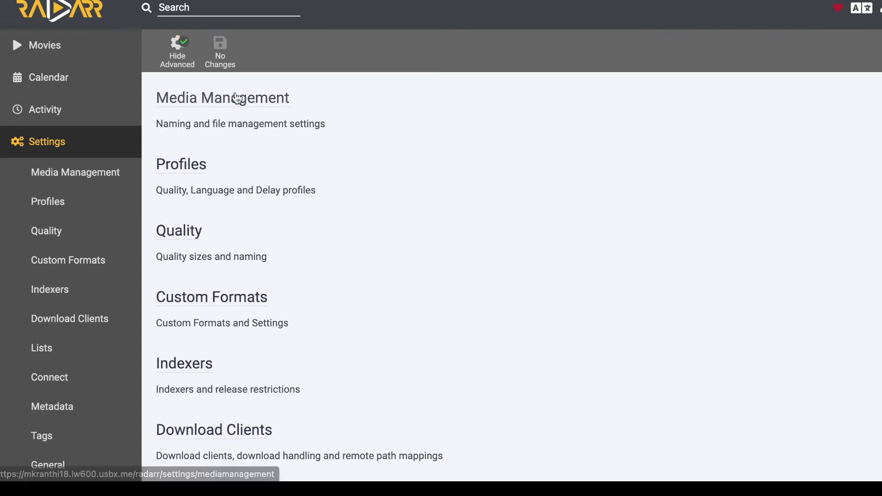
pyautogui.click(204, 100)
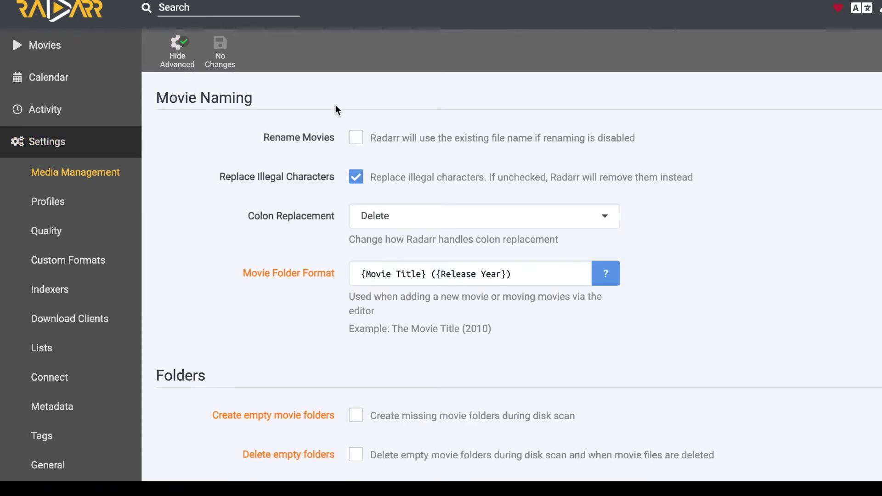
# Step: Examine the movie naming and folder options, including the file name tokens available for the Movie Folder Format
pyautogui.scroll(-1, 489, 147)
pyautogui.scroll(-1, 489, 146)
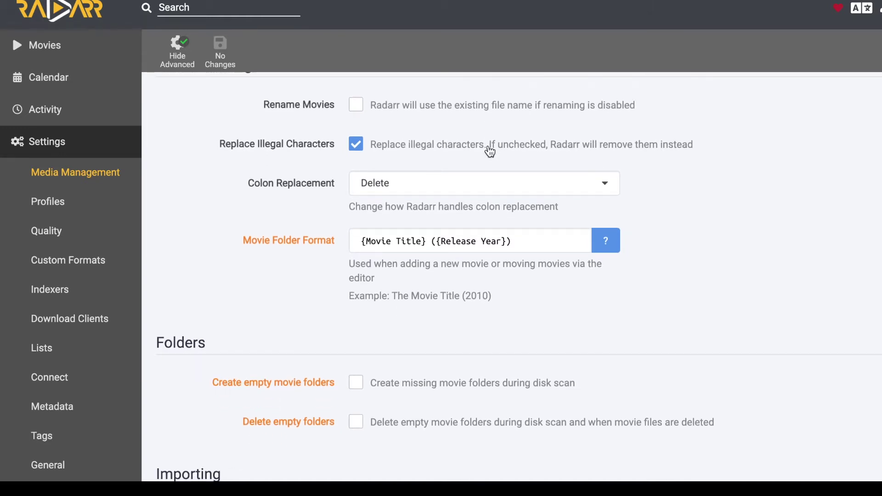
pyautogui.scroll(-2, 490, 152)
pyautogui.scroll(-1, 491, 150)
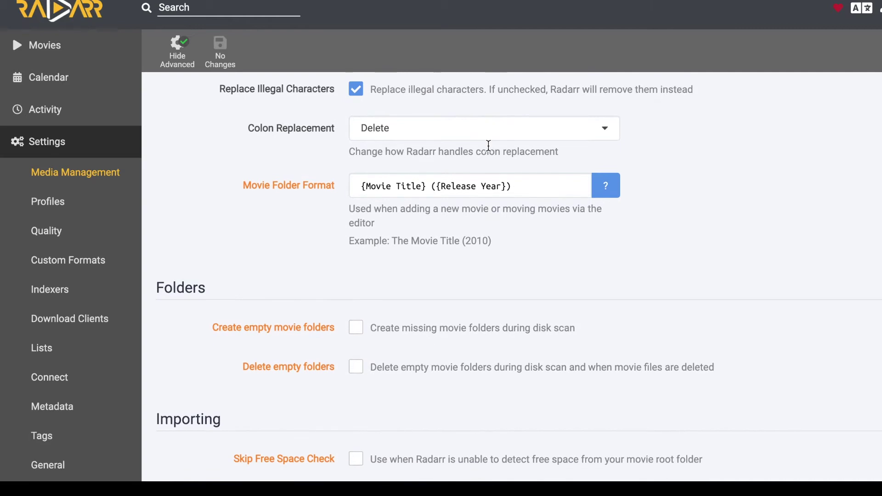
pyautogui.scroll(1, 487, 150)
pyautogui.scroll(-1, 487, 150)
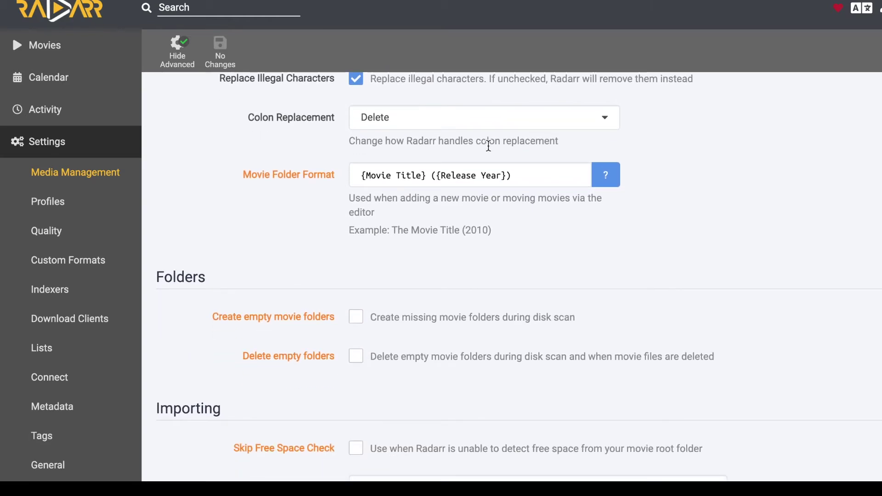
pyautogui.click(604, 172)
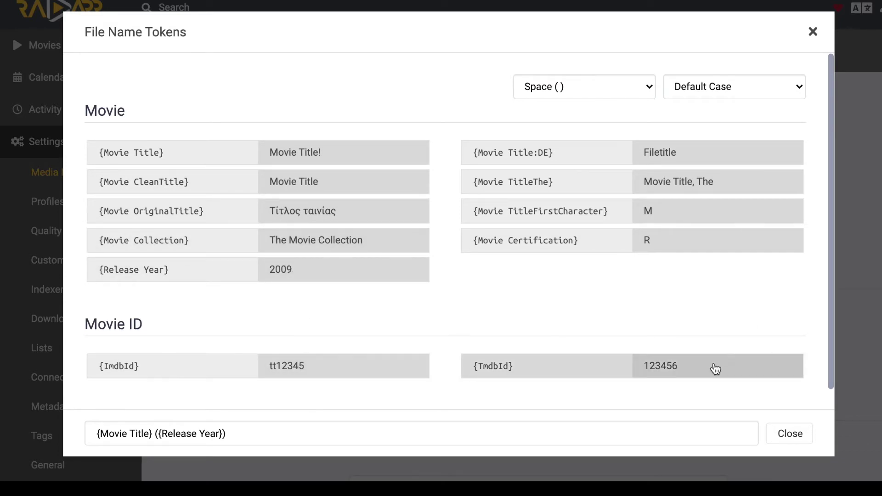
pyautogui.scroll(-1, 500, 292)
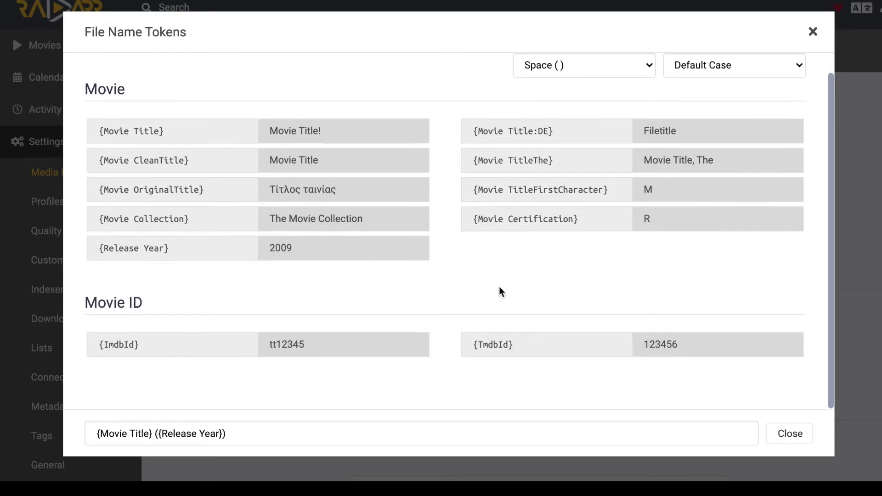
pyautogui.click(790, 433)
# Step: Enable Unmonitor Deleted Movies under File Management and save the changes
pyautogui.scroll(-3, 465, 345)
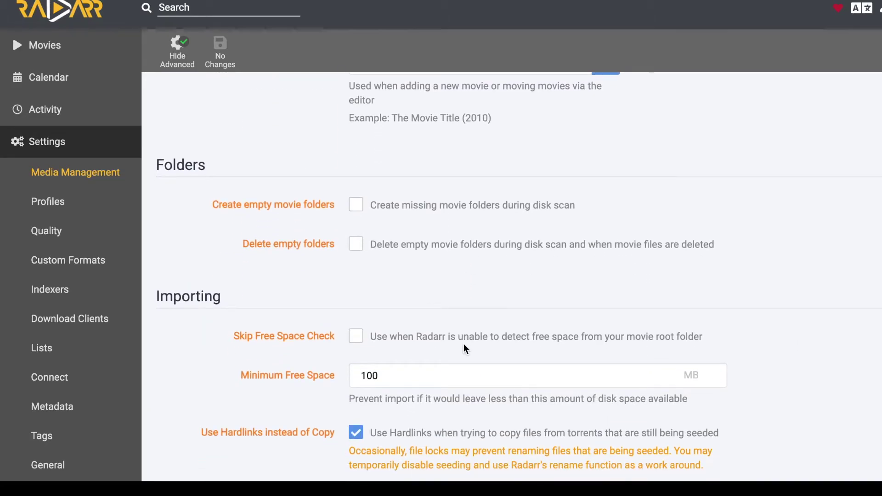
pyautogui.scroll(-1, 466, 349)
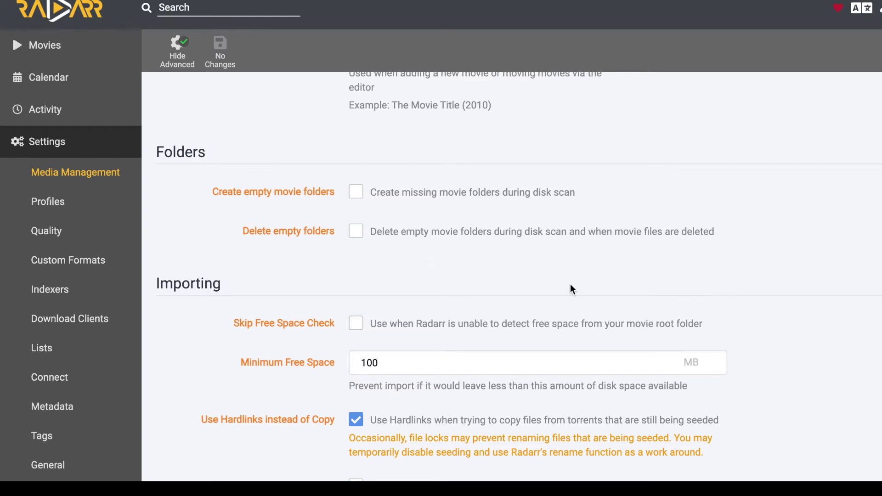
pyautogui.scroll(-3, 572, 286)
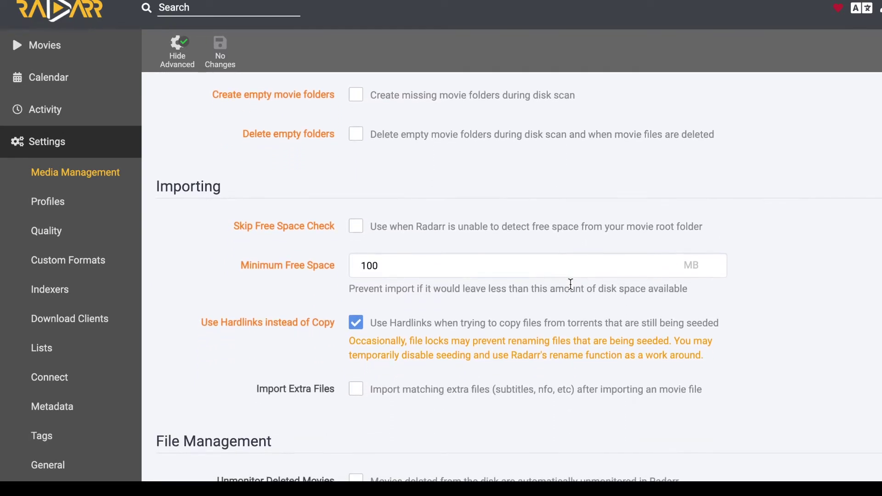
pyautogui.scroll(-3, 571, 284)
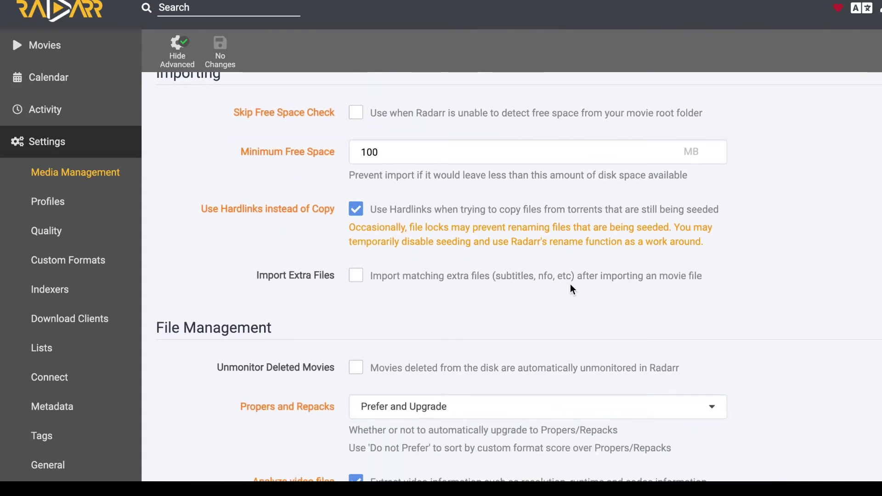
pyautogui.click(362, 357)
pyautogui.scroll(-5, 520, 340)
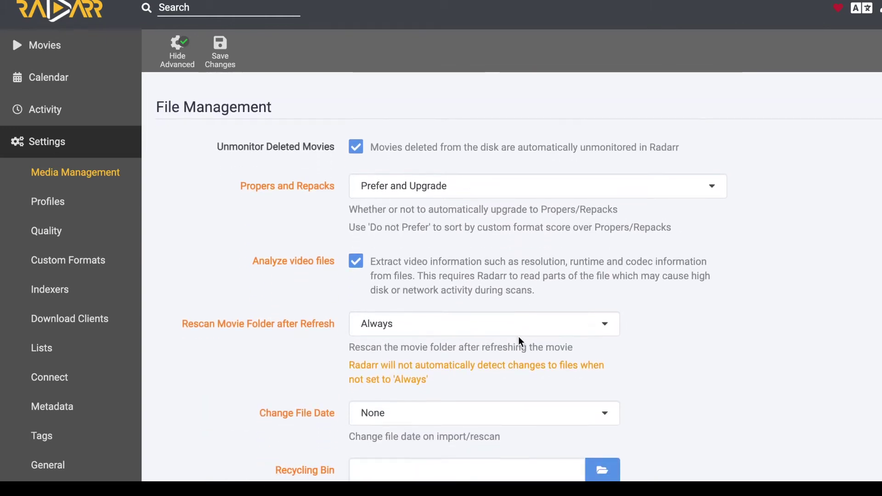
pyautogui.scroll(-3, 444, 365)
pyautogui.scroll(-10, 444, 369)
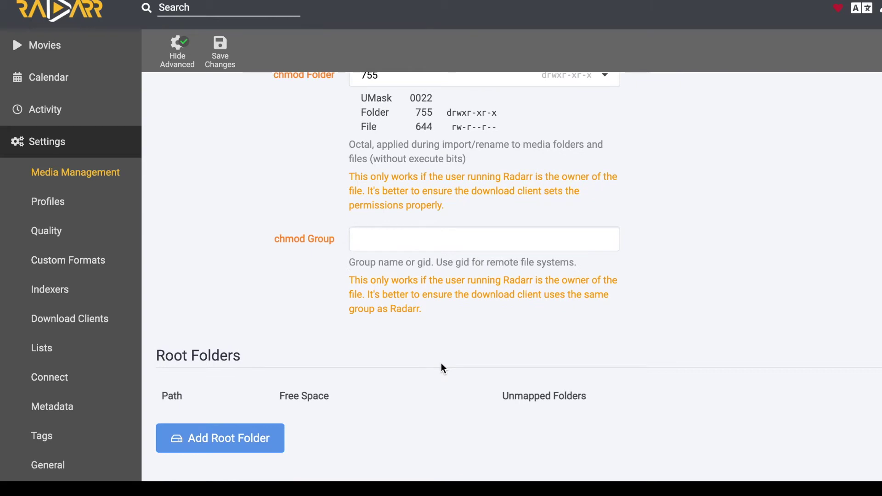
pyautogui.click(220, 52)
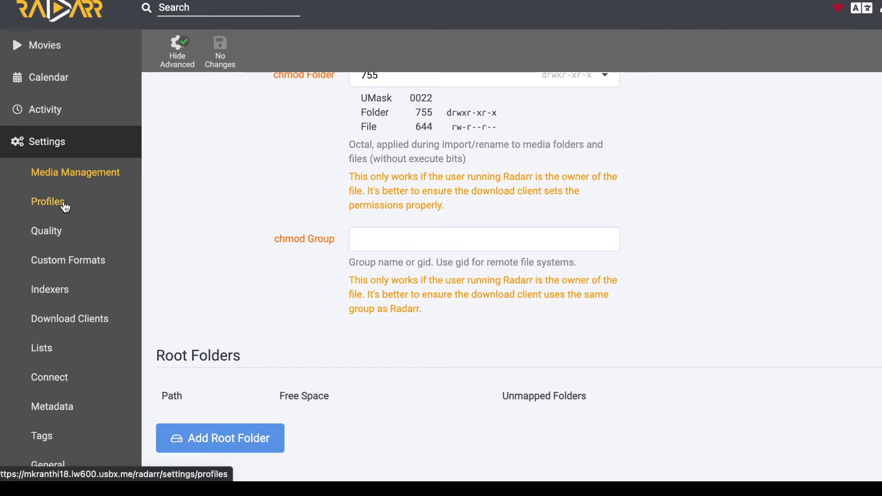
# Step: Delete the Ultra-HD quality profile from the Profiles settings
pyautogui.click(65, 207)
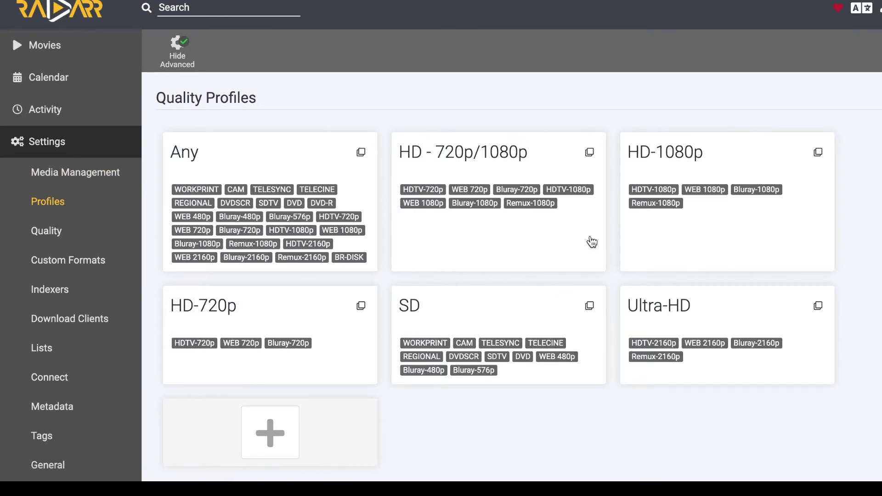
pyautogui.click(679, 305)
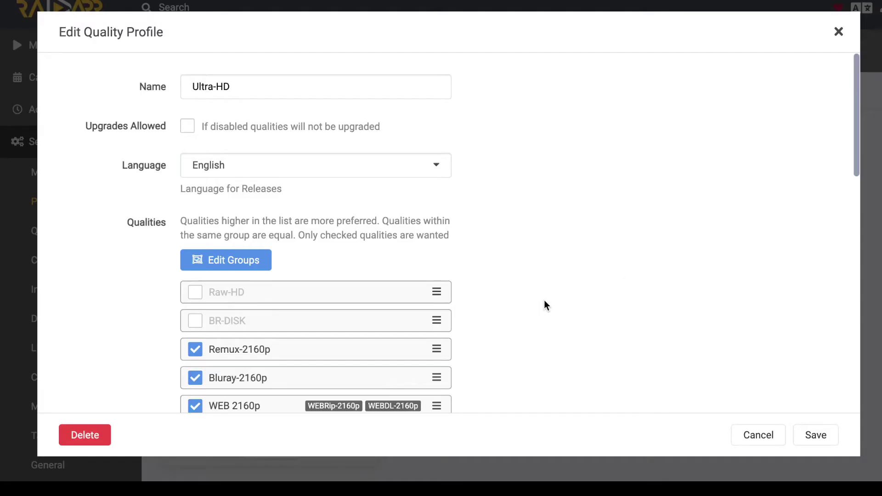
pyautogui.click(88, 435)
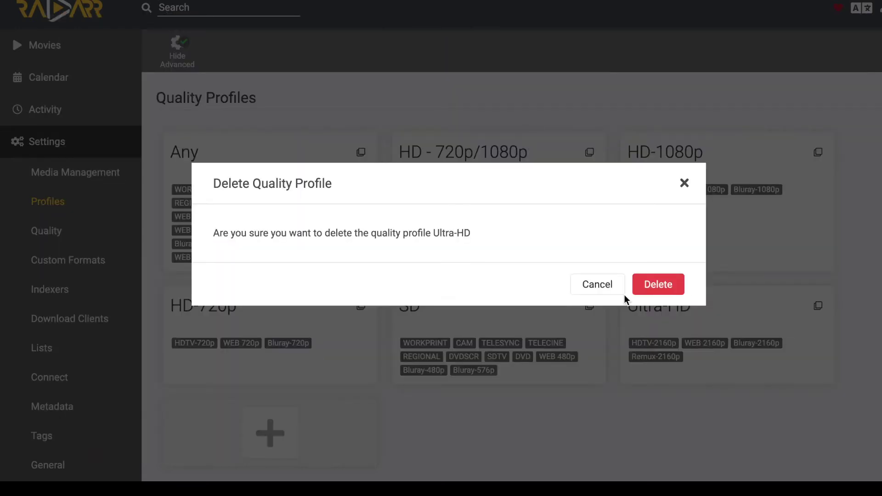
pyautogui.click(648, 288)
# Step: Delete the SD and HD-720p quality profiles
pyautogui.click(506, 313)
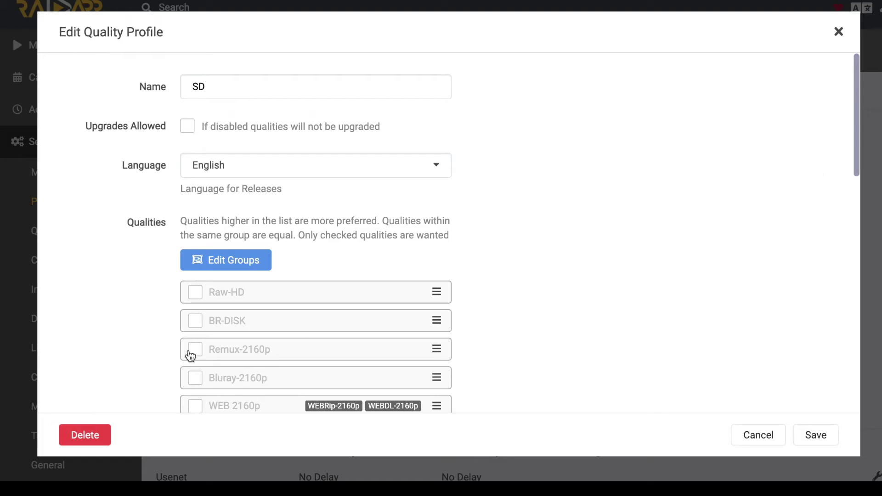
pyautogui.click(103, 430)
pyautogui.click(656, 290)
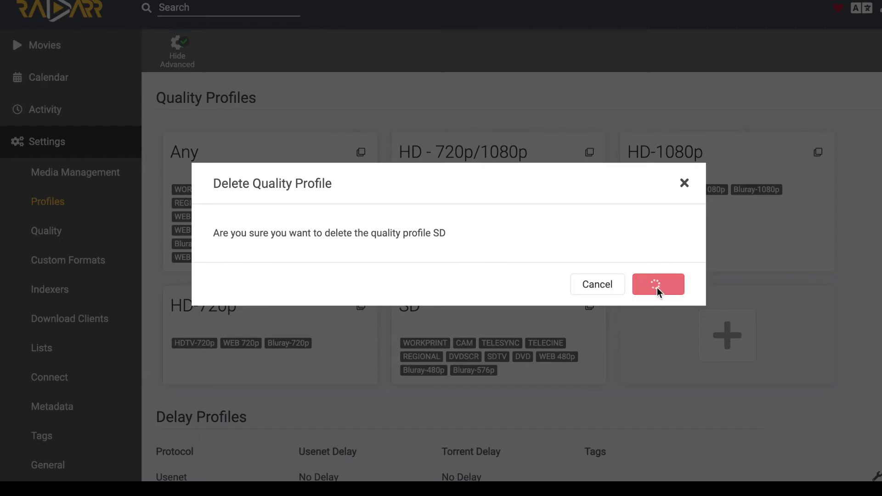
pyautogui.click(344, 321)
pyautogui.click(89, 437)
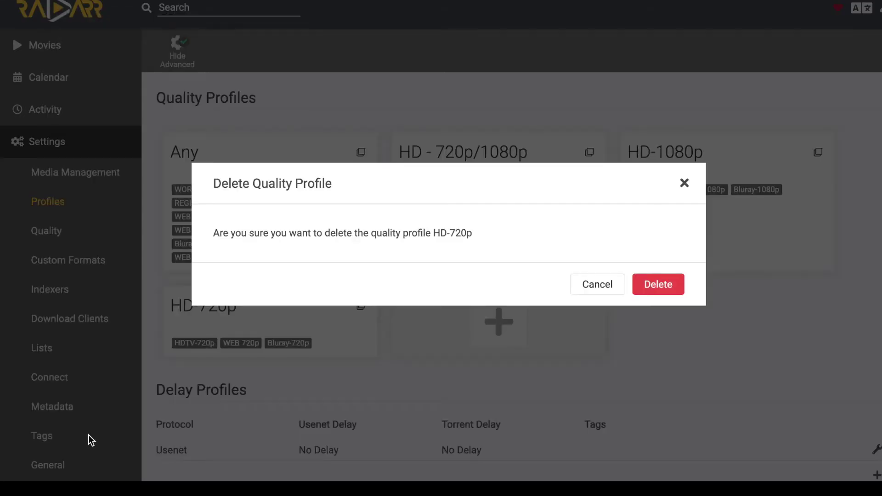
pyautogui.click(657, 285)
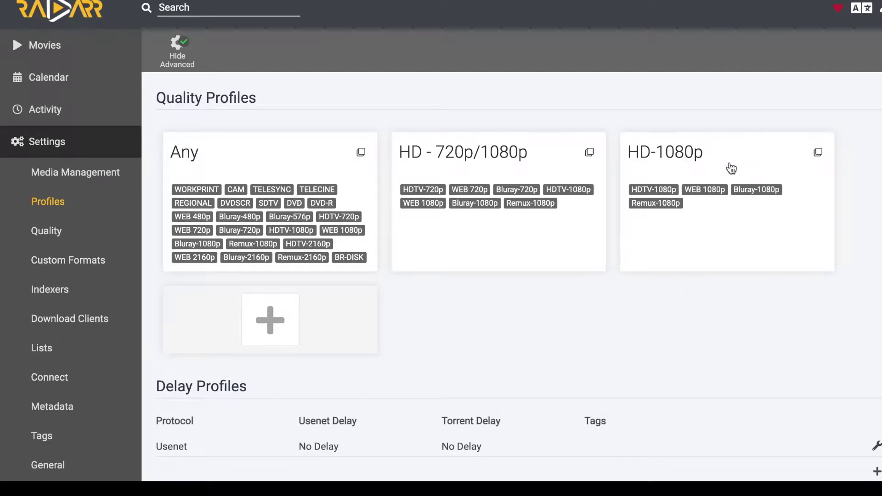
# Step: Delete the HD-1080p and HD - 720p/1080p quality profiles, leaving only the Any profile
pyautogui.click(720, 168)
pyautogui.click(101, 435)
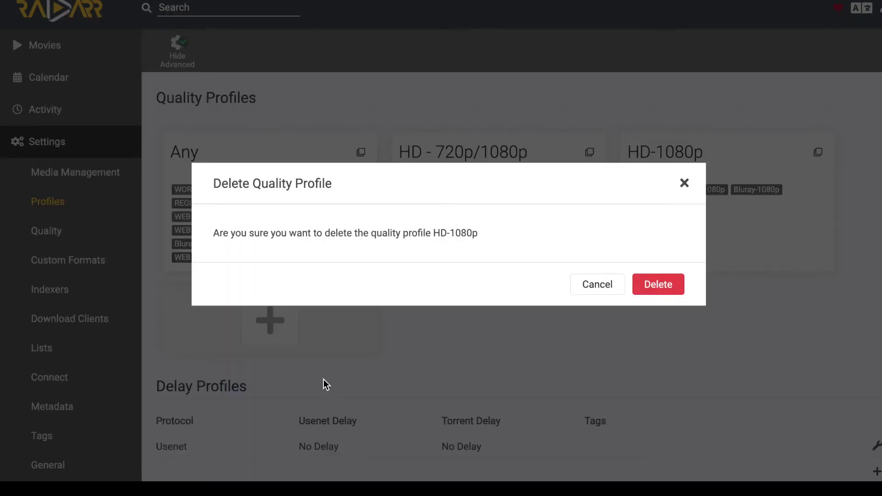
pyautogui.click(652, 286)
pyautogui.click(531, 187)
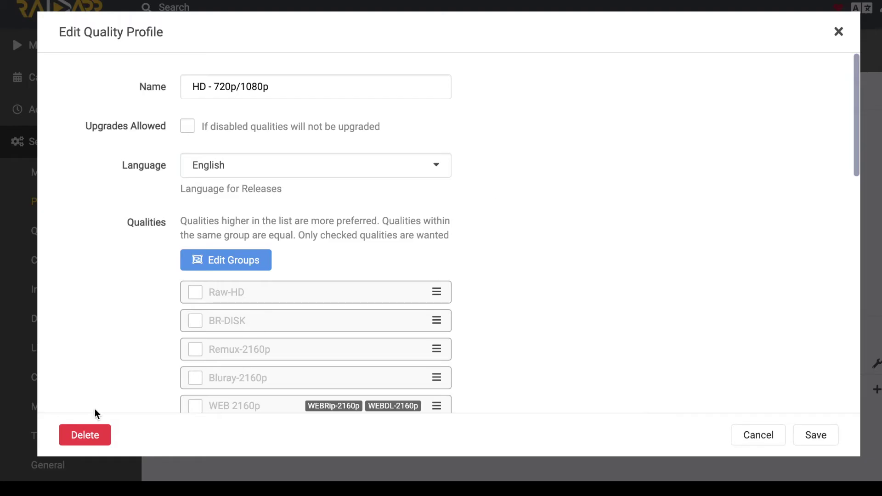
pyautogui.click(74, 439)
pyautogui.click(662, 285)
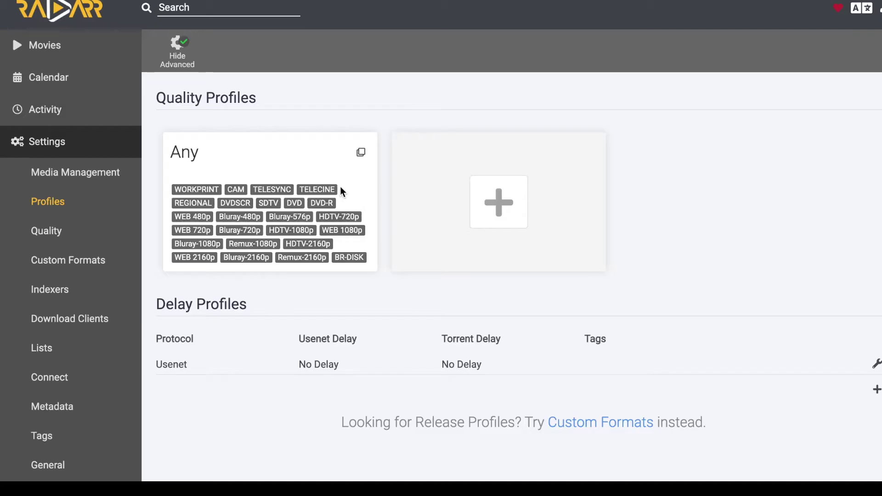
# Step: Open the Any quality profile for editing and exclude BR-DISK, Remux-2160p and Bluray-2160p from its wanted qualities
pyautogui.click(286, 168)
pyautogui.scroll(-2, 365, 239)
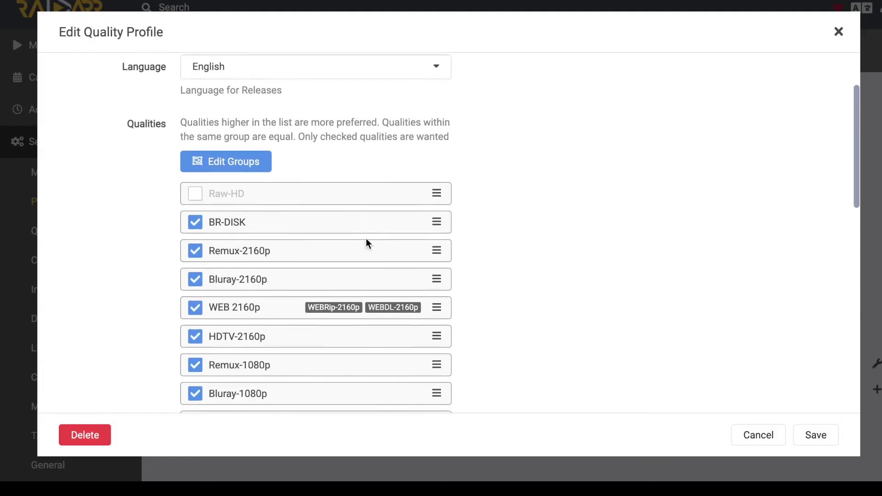
pyautogui.click(197, 219)
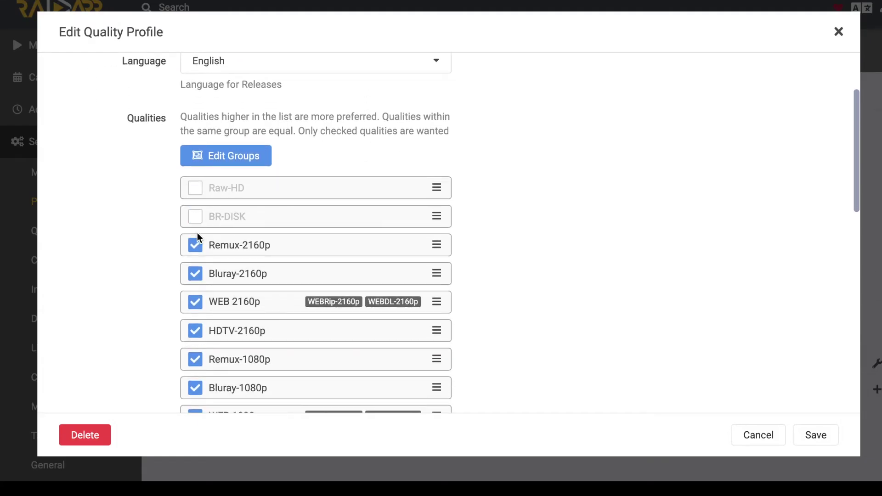
pyautogui.click(197, 245)
pyautogui.click(196, 274)
pyautogui.scroll(-3, 266, 290)
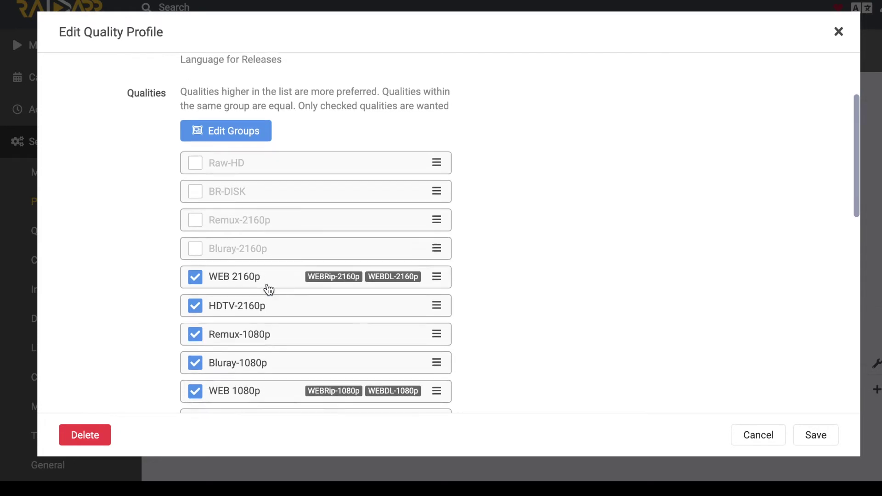
# Step: Uncheck the WEB 480p, DVD-R, DVD, SDTV and DVDSCR qualities in the Any profile
pyautogui.scroll(-5, 282, 302)
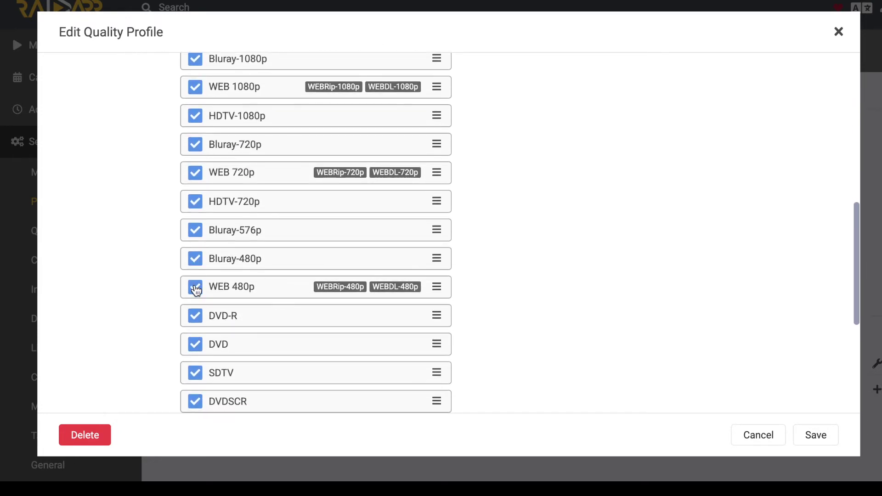
pyautogui.click(196, 288)
pyautogui.click(196, 316)
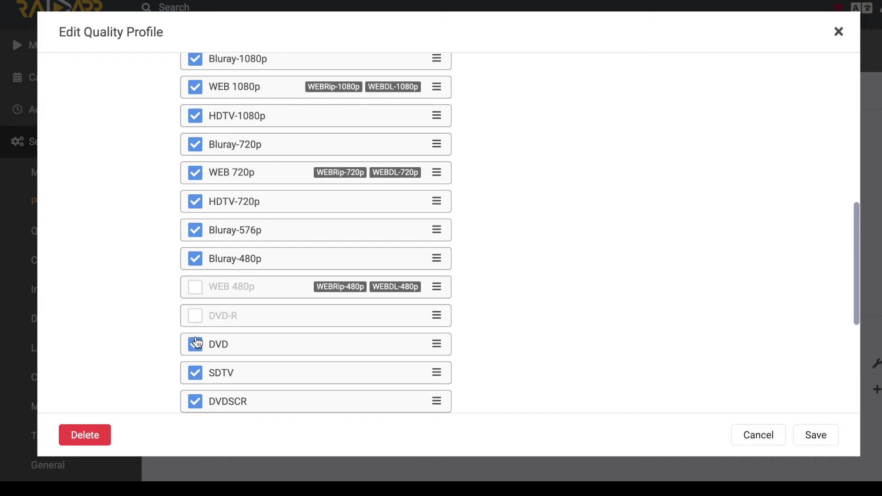
pyautogui.click(196, 374)
pyautogui.click(196, 402)
# Step: Uncheck REGIONAL, TELECINE, TELESYNC, CAM and WORKPRINT in the Any profile and save the profile
pyautogui.scroll(-3, 251, 347)
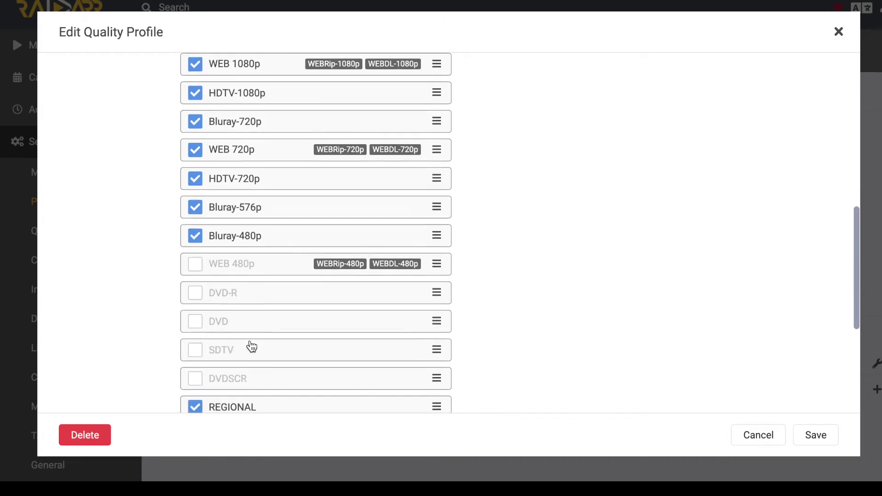
pyautogui.click(196, 290)
pyautogui.click(196, 318)
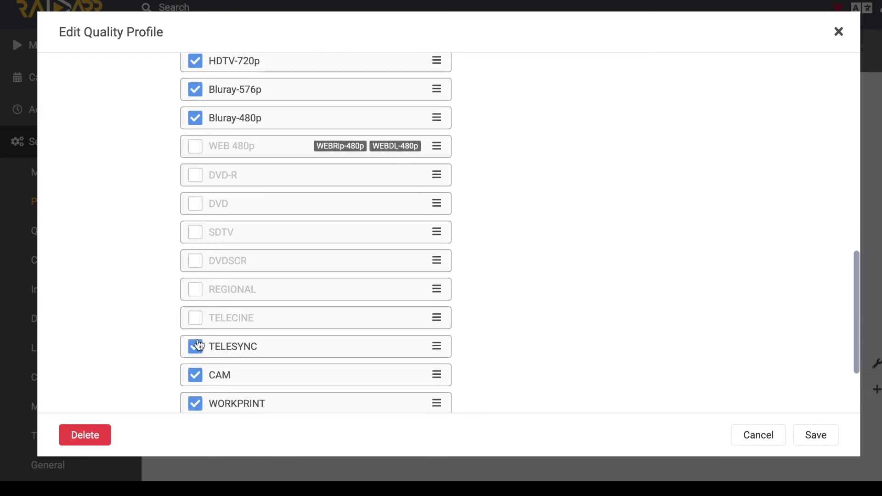
pyautogui.click(195, 346)
pyautogui.click(196, 375)
pyautogui.click(196, 403)
pyautogui.scroll(-3, 267, 354)
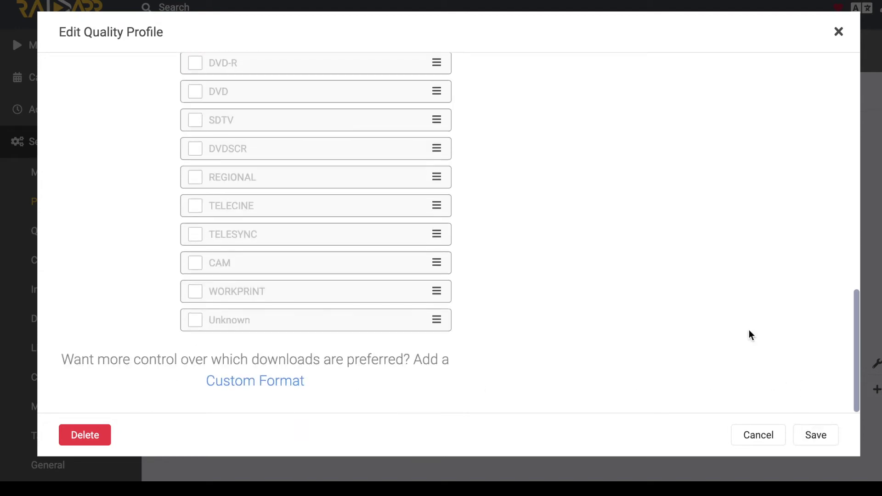
pyautogui.scroll(10, 749, 335)
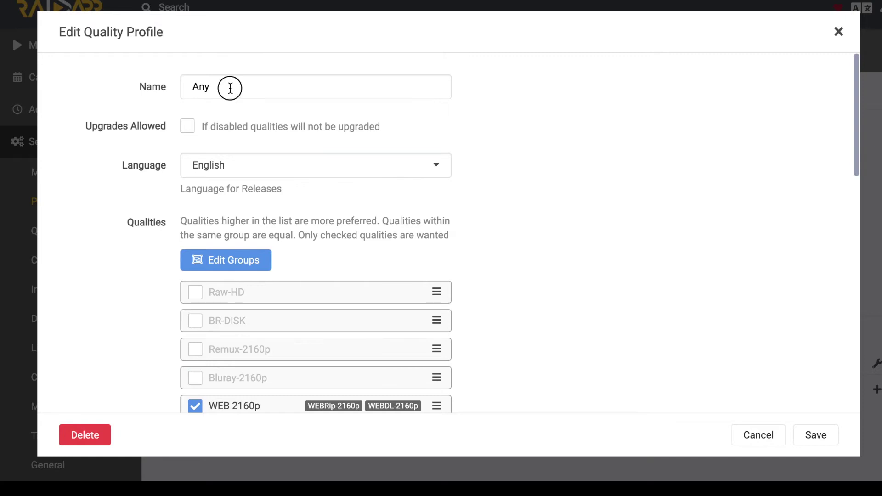
pyautogui.click(230, 87)
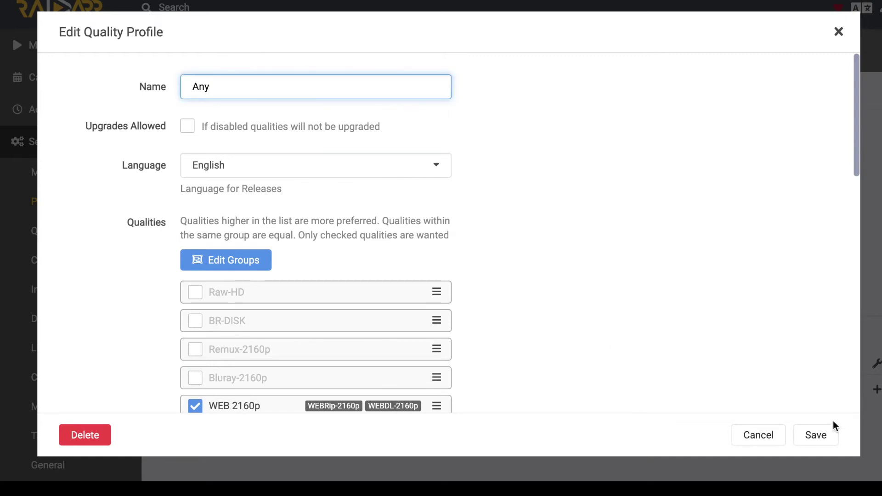
pyautogui.click(816, 436)
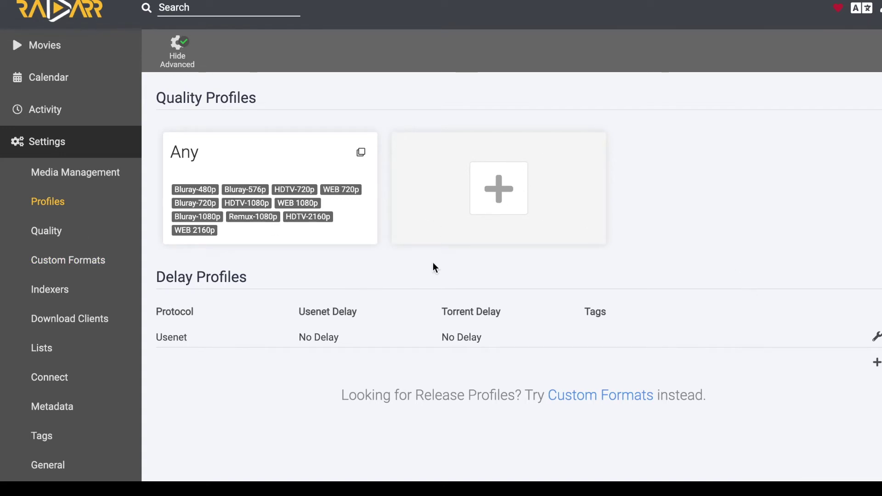
# Step: Start adding a new quality profile and name it Unknown
pyautogui.click(469, 194)
pyautogui.click(295, 86)
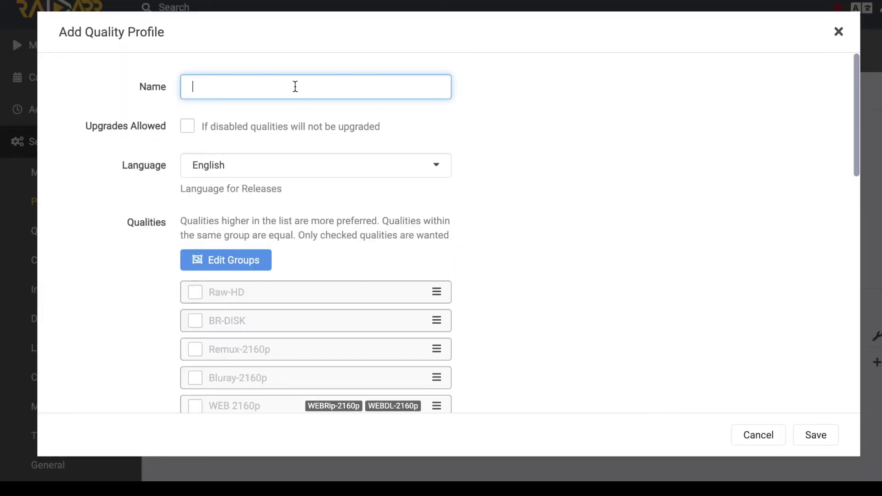
pyautogui.write('Unkno')
pyautogui.write('wu')
pyautogui.press('BackSpace')
pyautogui.write('n')
pyautogui.scroll(-4, 247, 299)
pyautogui.scroll(-2, 205, 342)
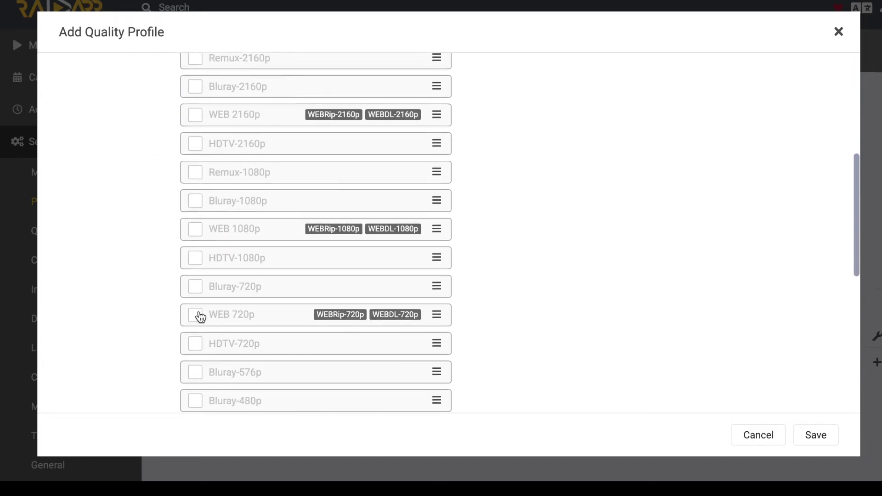
pyautogui.click(195, 315)
pyautogui.scroll(-2, 250, 326)
pyautogui.click(196, 220)
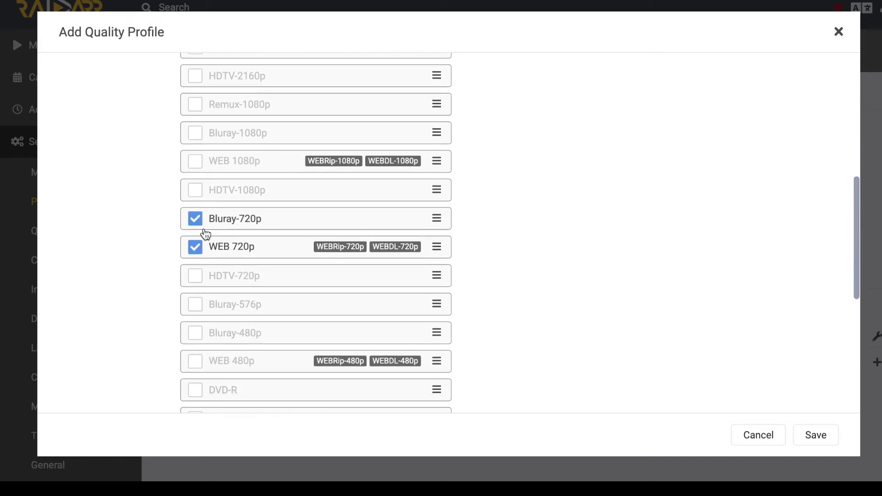
pyautogui.click(197, 223)
pyautogui.click(195, 247)
# Step: Enable WEB 480p, DVD-R, DVD and SDTV in the Unknown quality profile and save it
pyautogui.scroll(-3, 256, 297)
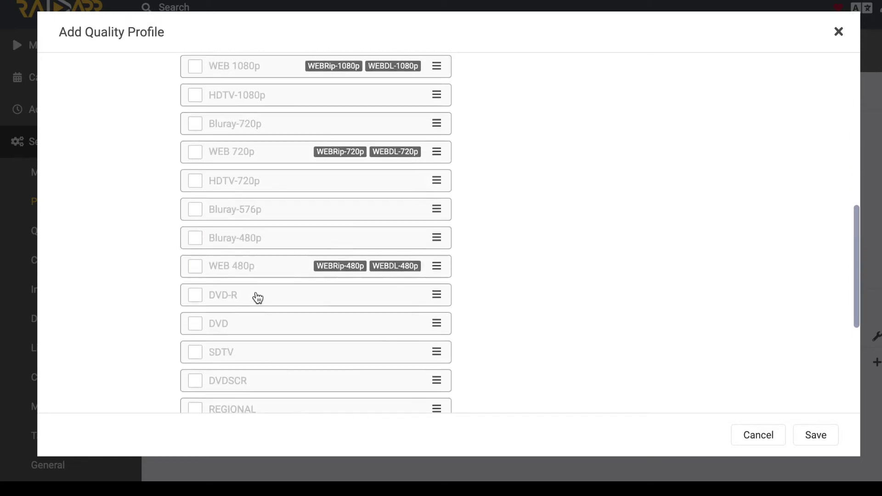
pyautogui.click(198, 241)
pyautogui.click(197, 268)
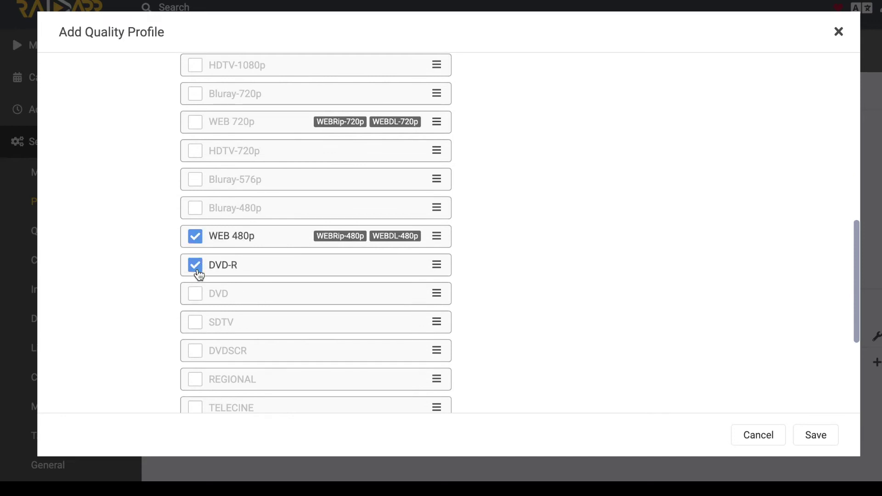
pyautogui.click(196, 294)
pyautogui.click(198, 321)
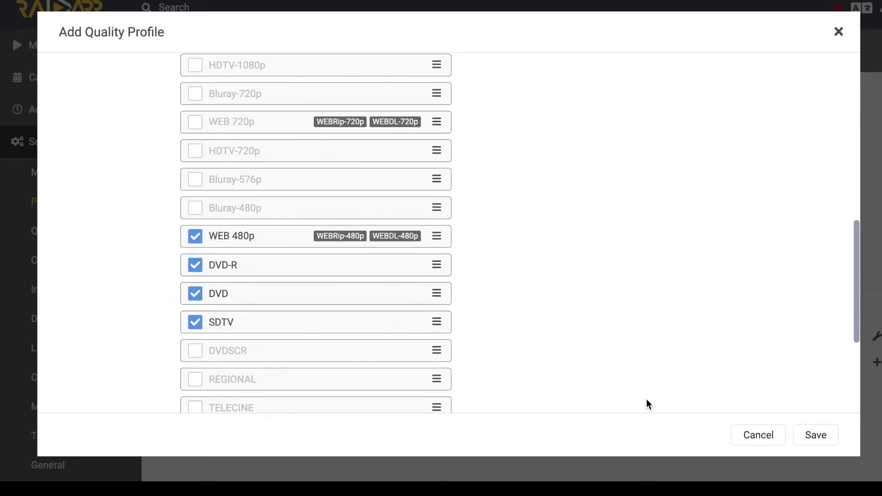
pyautogui.click(803, 439)
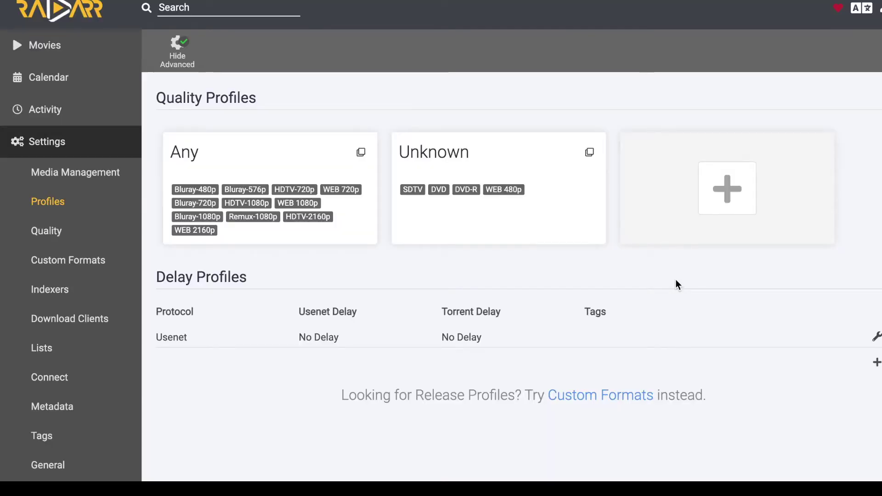
# Step: Delete the Unknown quality profile
pyautogui.click(557, 230)
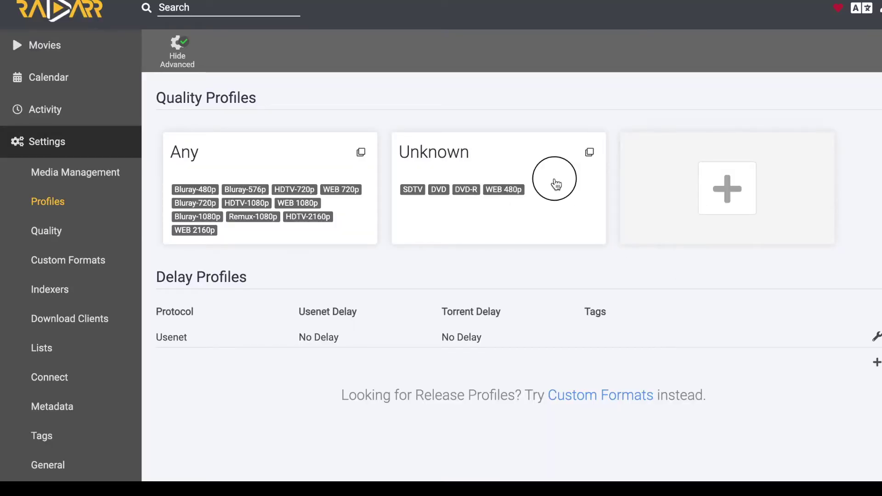
pyautogui.click(92, 436)
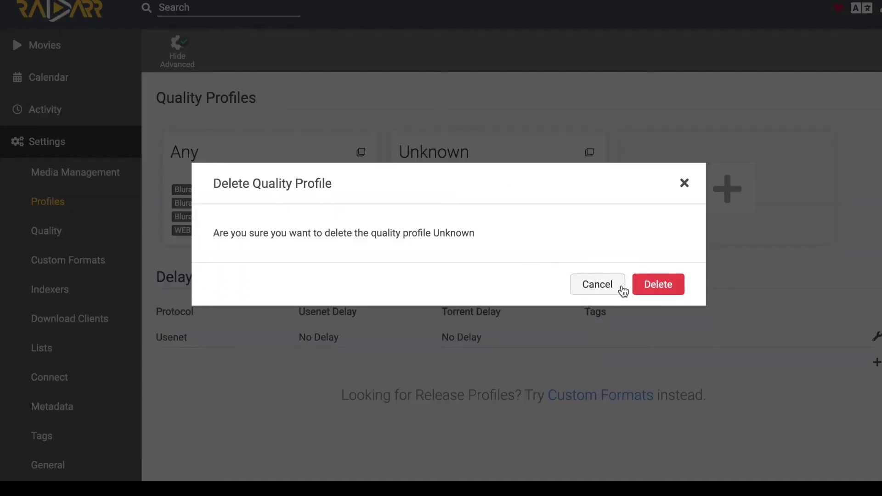
pyautogui.click(641, 289)
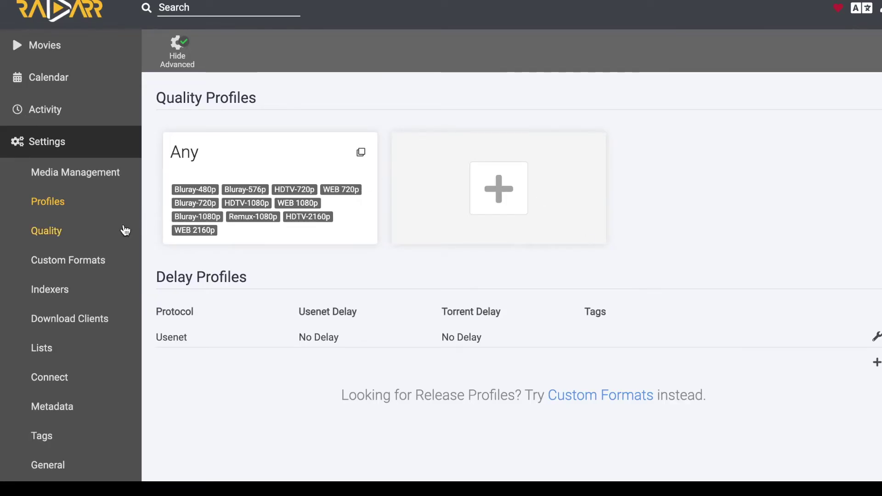
# Step: Open the Quality definitions and raise the HDTV-720p maximum size to about 218.9 megabytes per minute
pyautogui.click(102, 234)
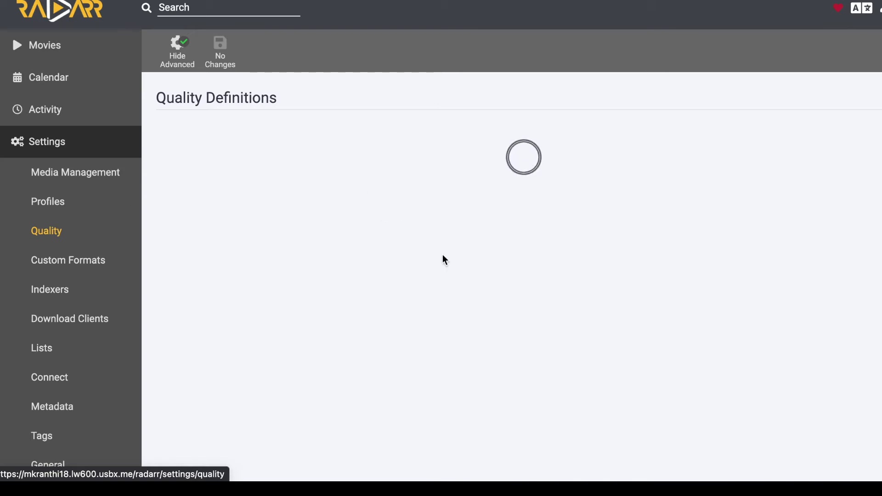
pyautogui.scroll(-5, 442, 257)
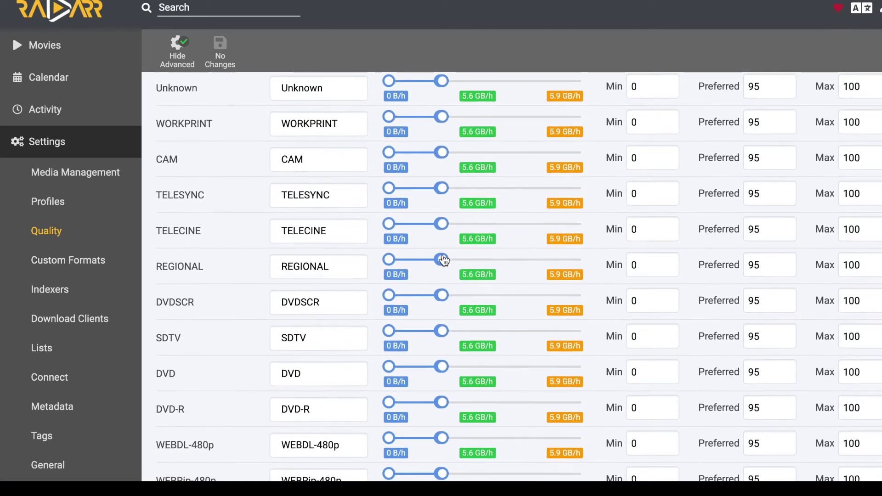
pyautogui.scroll(-1, 444, 259)
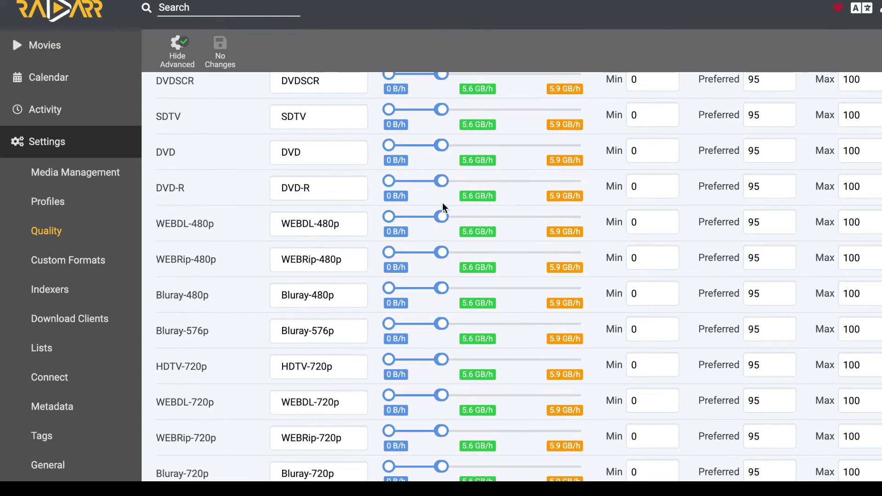
pyautogui.moveTo(470, 237)
pyautogui.scroll(-3, 628, 248)
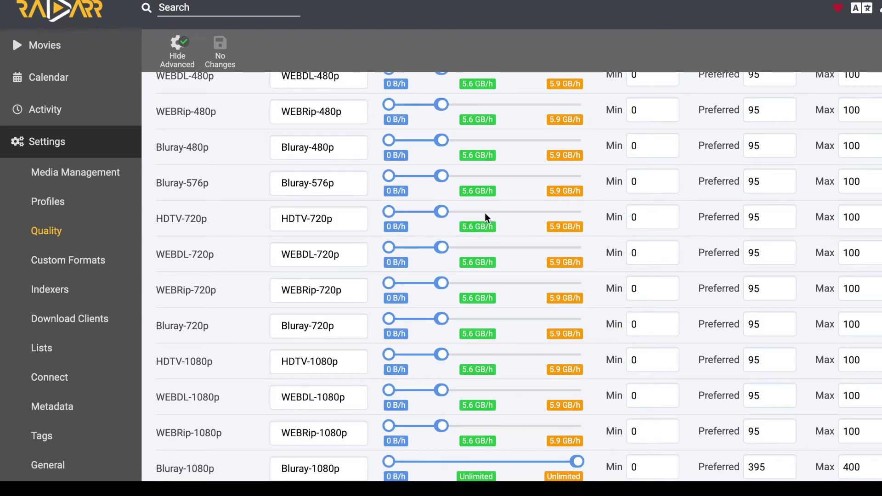
pyautogui.moveTo(440, 214); pyautogui.dragTo(493, 211)
pyautogui.scroll(-5, 509, 297)
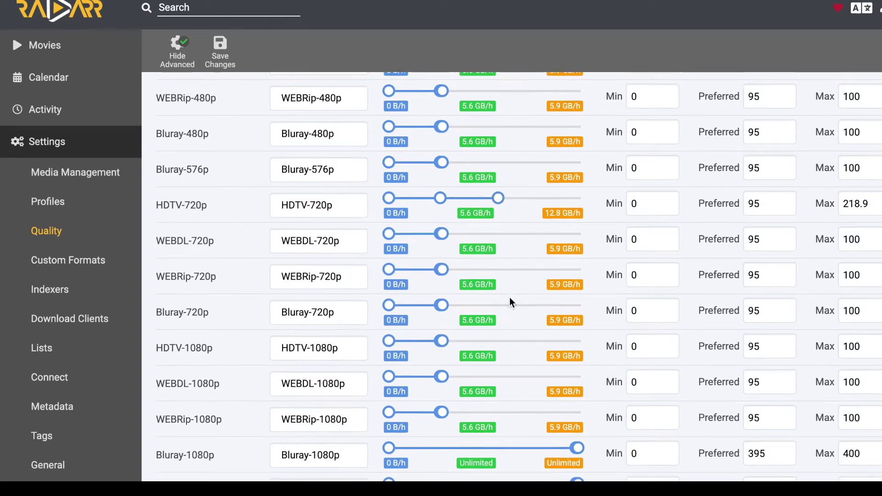
# Step: Return the HDTV-720p maximum size to 100 megabytes per minute and look through the remaining quality size limits
pyautogui.scroll(3, 509, 297)
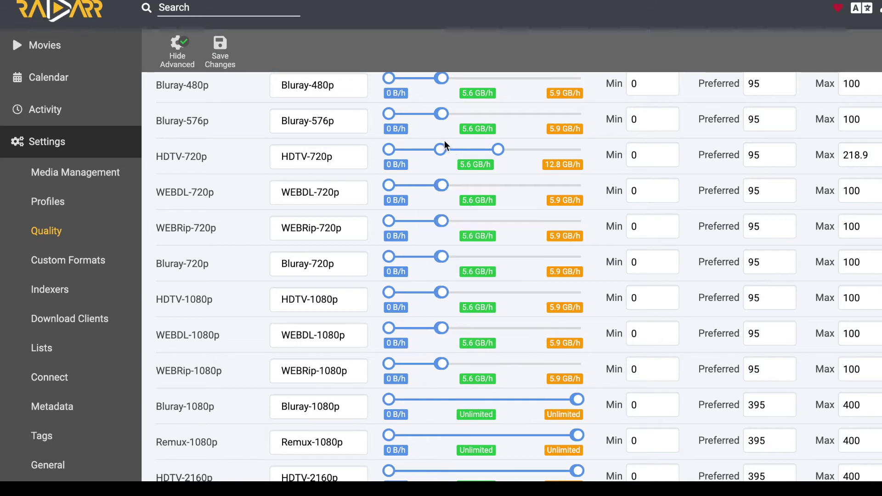
pyautogui.moveTo(495, 150); pyautogui.dragTo(436, 158)
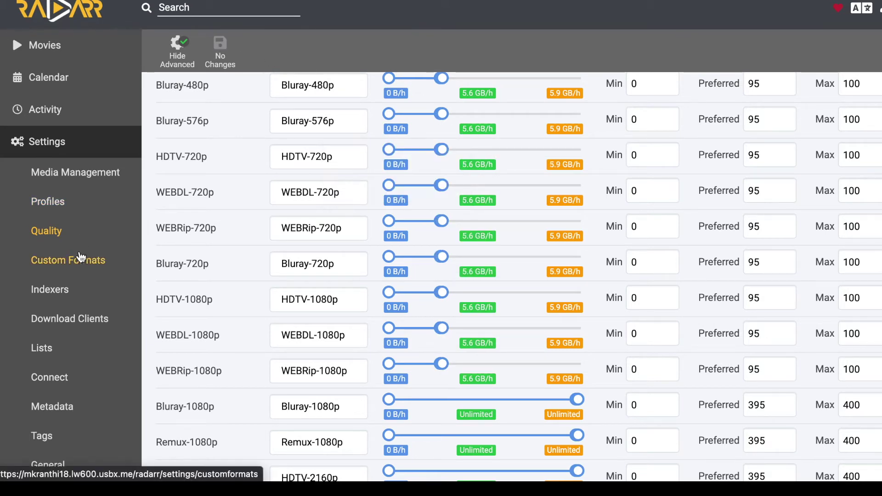
pyautogui.scroll(-6, 376, 285)
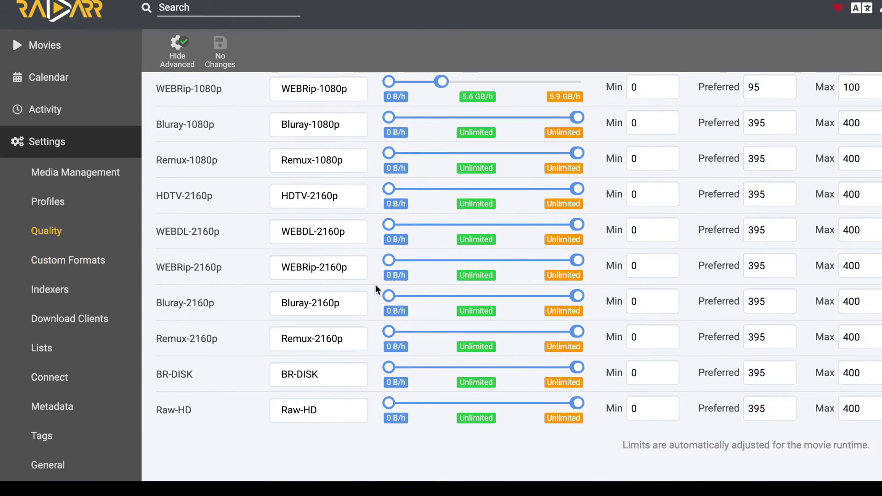
pyautogui.scroll(8, 288, 186)
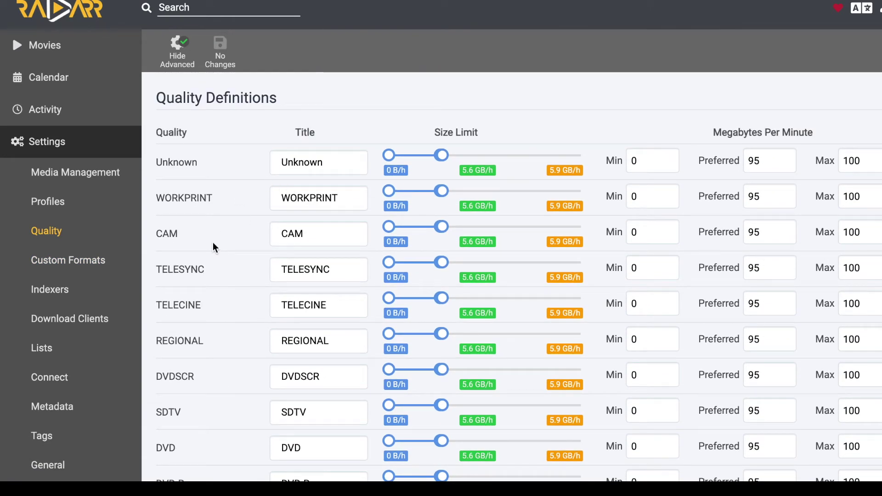
# Step: Open the Custom Formats settings, view the form for adding a custom format and cancel it
pyautogui.click(89, 260)
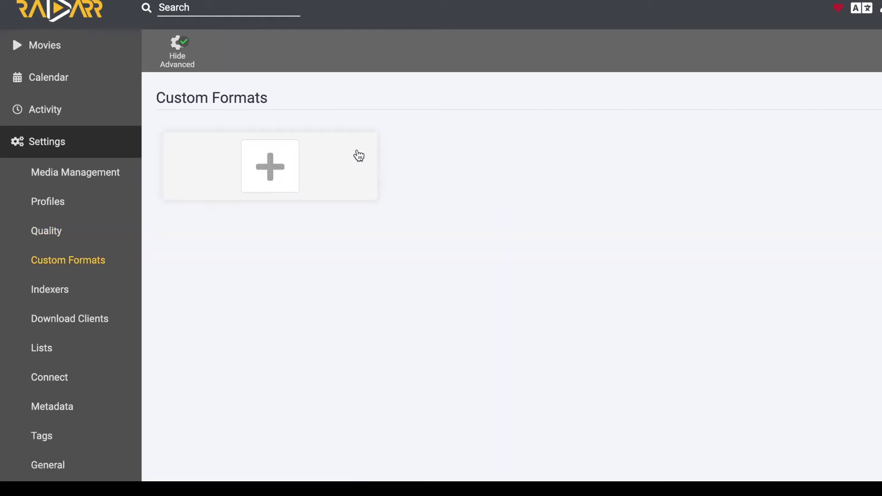
pyautogui.click(274, 182)
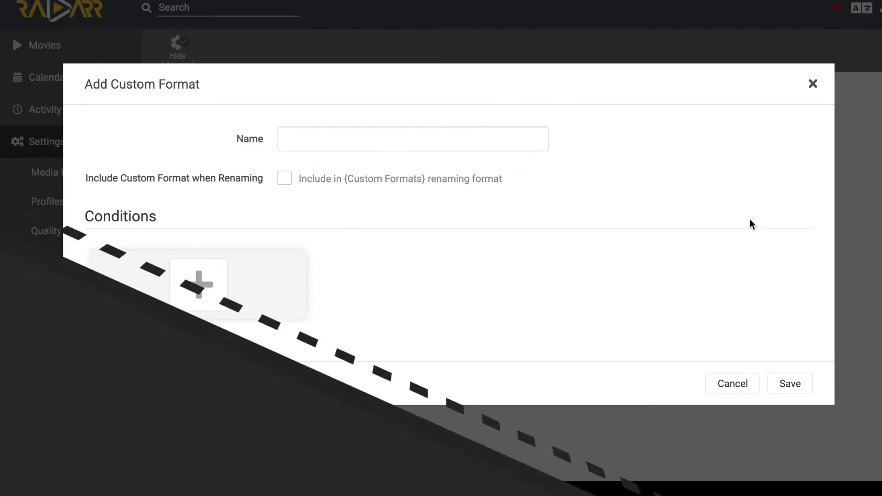
pyautogui.click(731, 386)
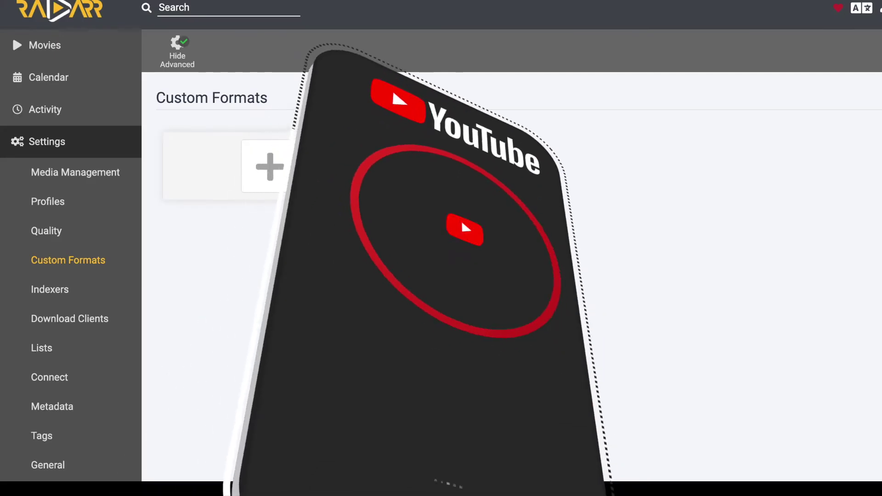
# Step: Open the Indexers settings and, in Sonarr, start adding a Rarbg torrent indexer
pyautogui.click(59, 291)
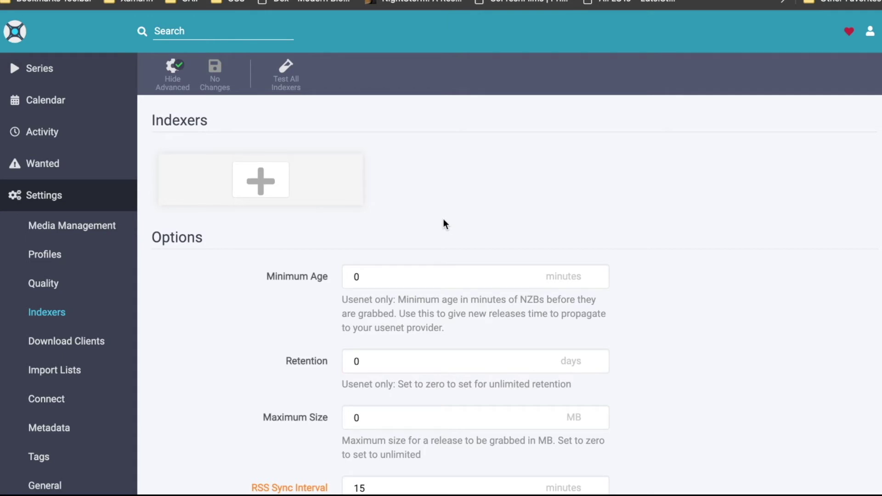
pyautogui.click(260, 181)
pyautogui.scroll(-5, 409, 293)
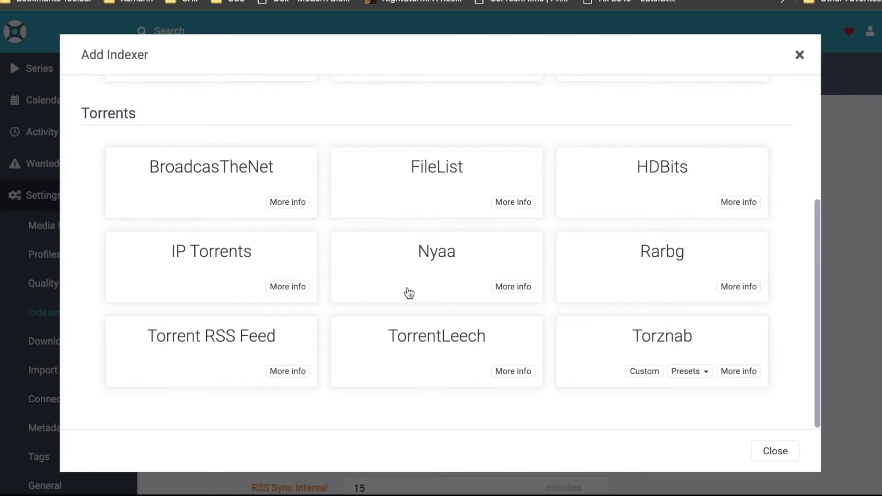
pyautogui.click(659, 278)
# Step: Set the Rarbg indexer's seed ratio to 2 and save the indexer
pyautogui.click(428, 331)
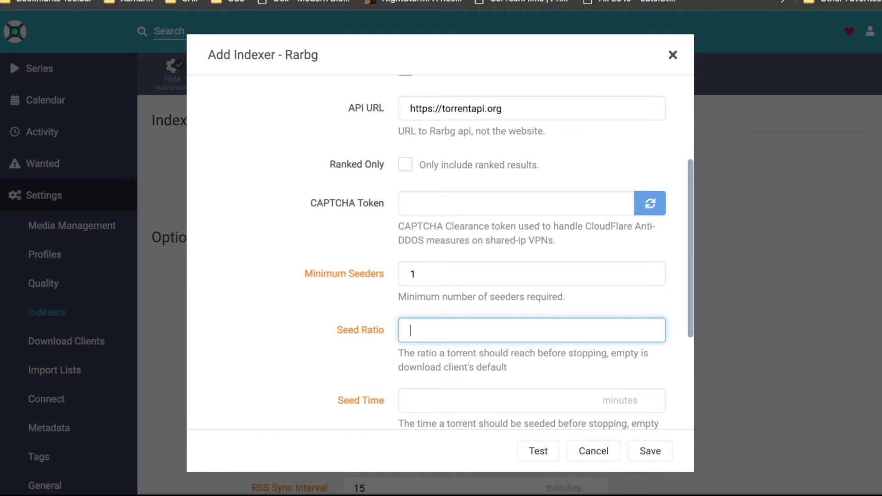
pyautogui.write('2')
pyautogui.click(538, 339)
pyautogui.scroll(-1, 539, 339)
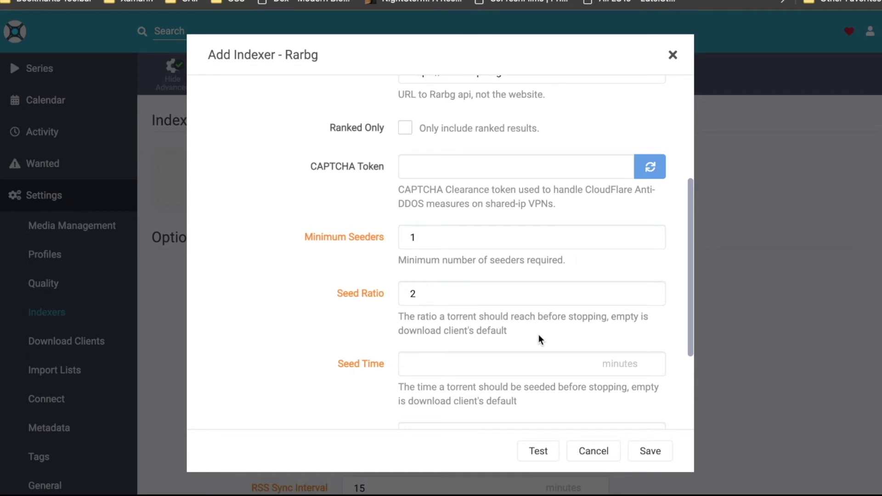
pyautogui.scroll(1, 540, 339)
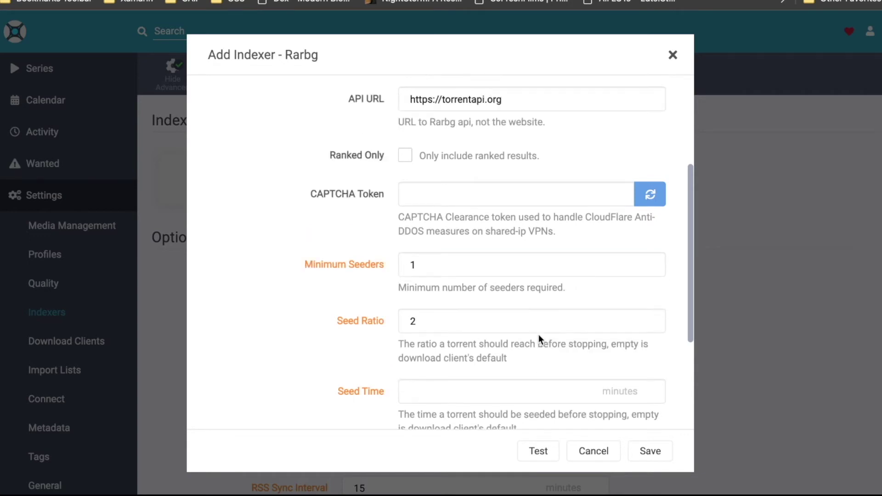
pyautogui.scroll(-1, 538, 335)
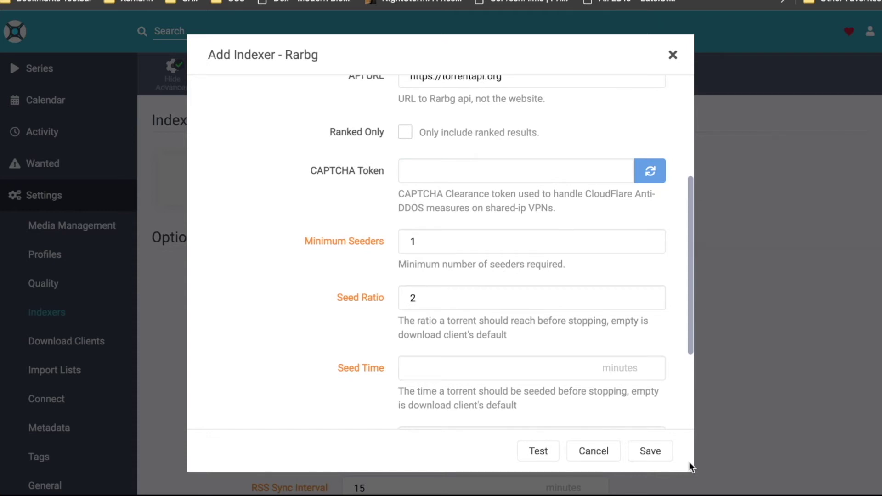
pyautogui.click(647, 448)
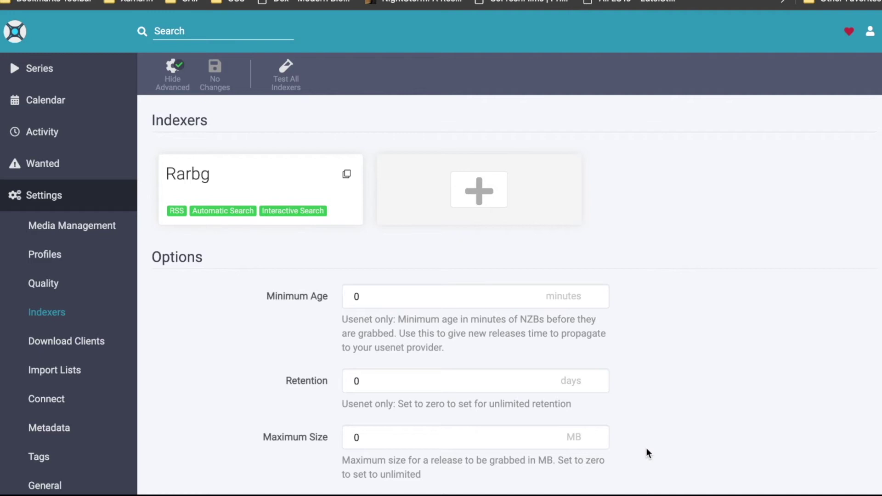
# Step: Switch to the seedbox's installed applications, open Jackett and highlight its API key
pyautogui.click(301, 186)
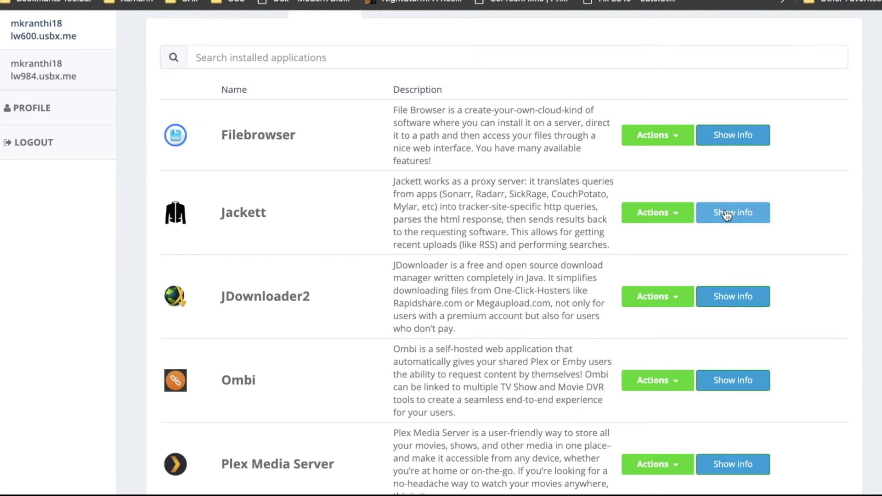
pyautogui.click(726, 214)
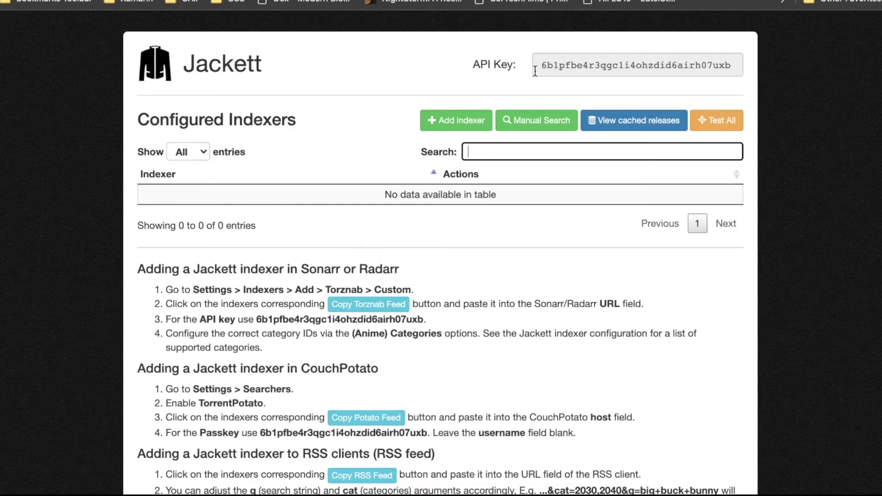
pyautogui.moveTo(536, 72); pyautogui.dragTo(755, 60)
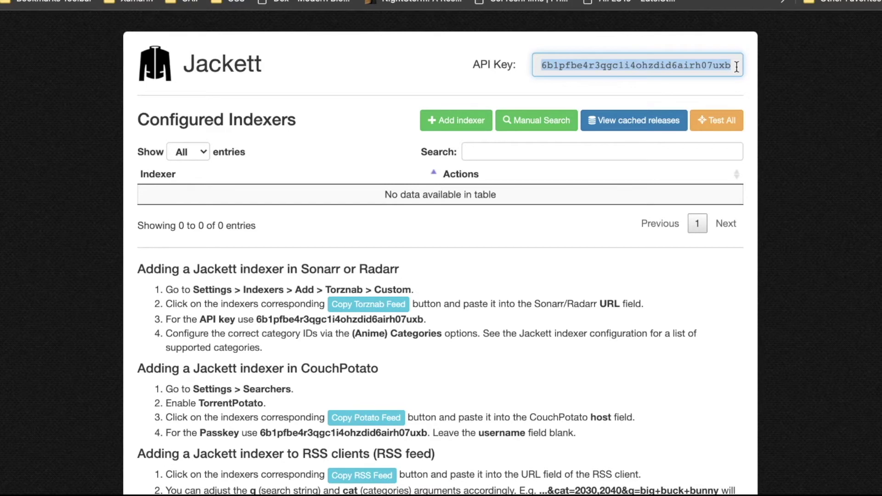
pyautogui.click(737, 67)
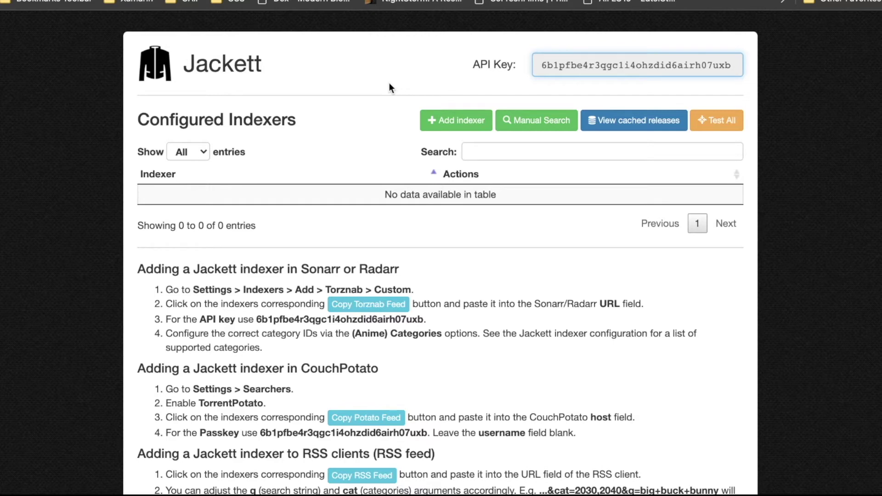
# Step: Search Jackett's indexer list for torrentz2 and add the public Torrentz2 indexer
pyautogui.press('Tab')
pyautogui.press('Return')
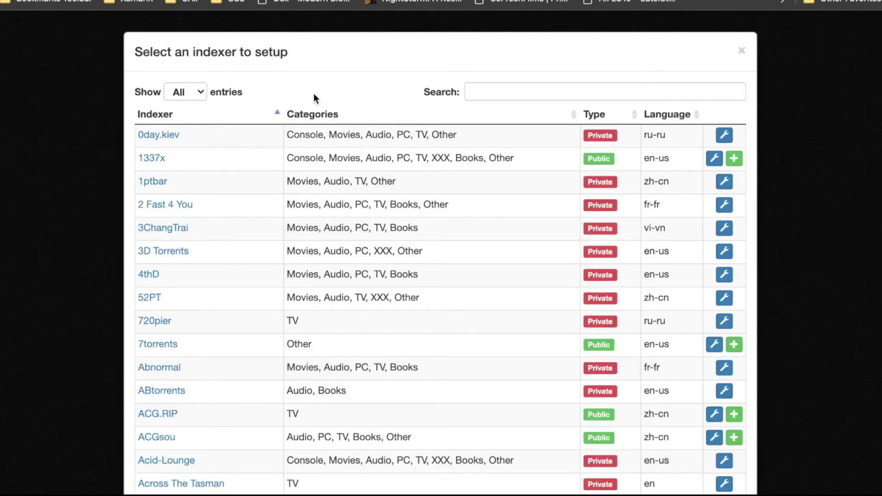
pyautogui.click(511, 91)
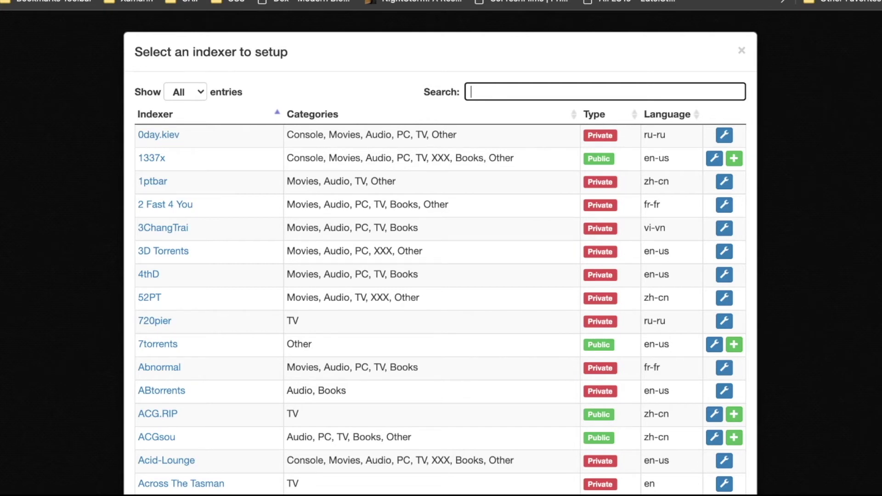
pyautogui.write('torrentz2')
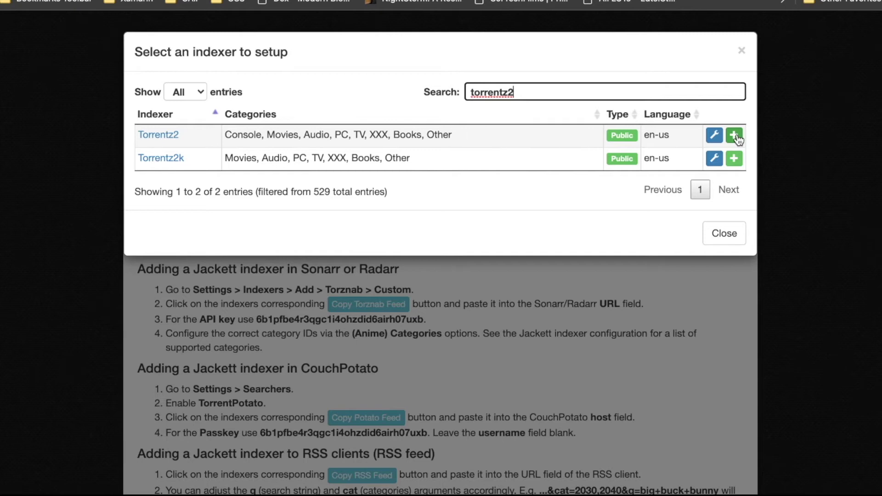
pyautogui.click(735, 136)
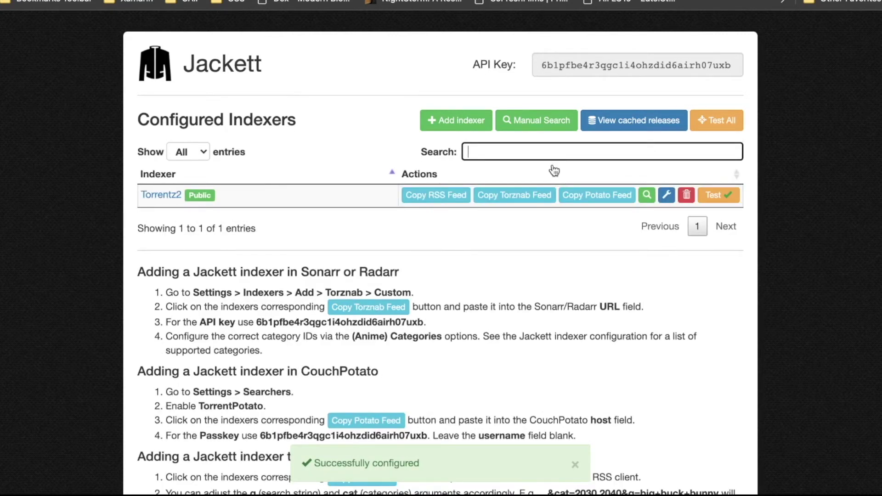
# Step: Copy Jackett's API key and start adding a Torznab indexer in Sonarr
pyautogui.click(546, 65)
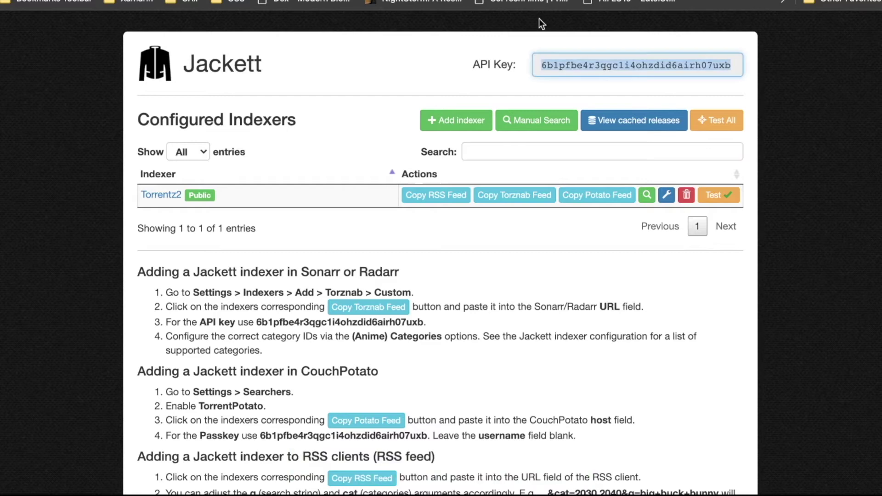
pyautogui.hotkey('ctrl', 'Tab')
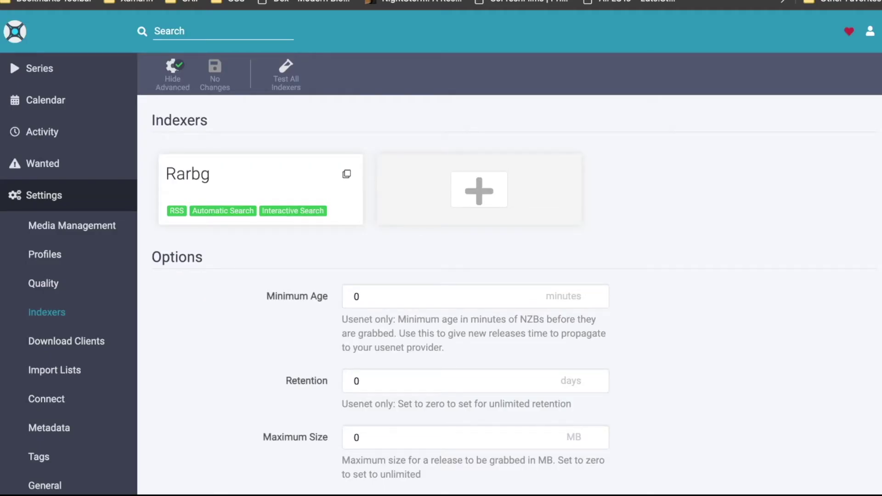
pyautogui.click(485, 182)
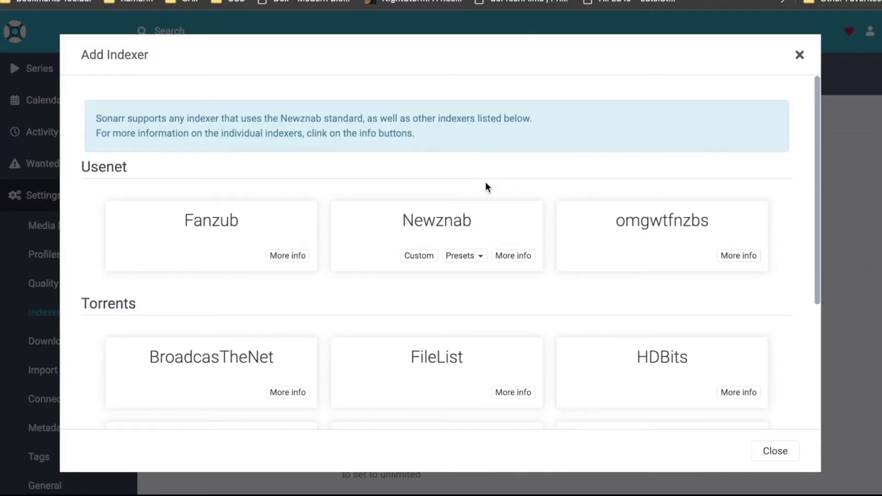
pyautogui.scroll(-4, 631, 346)
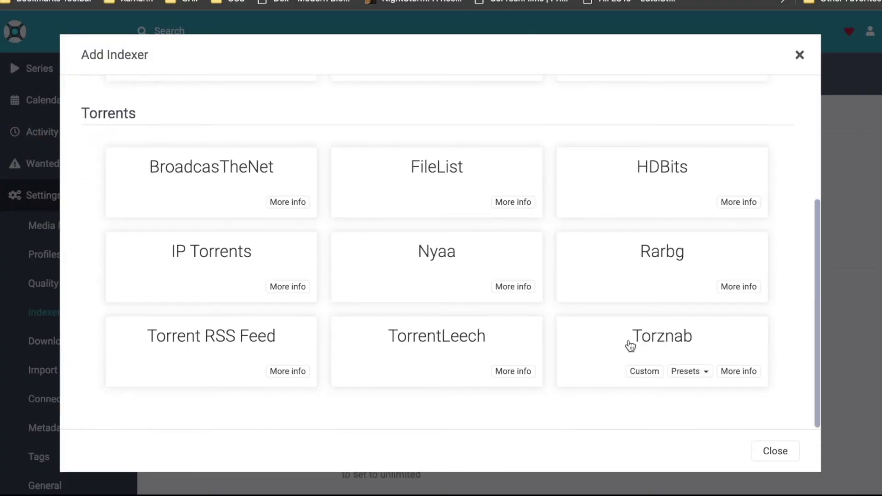
pyautogui.click(630, 345)
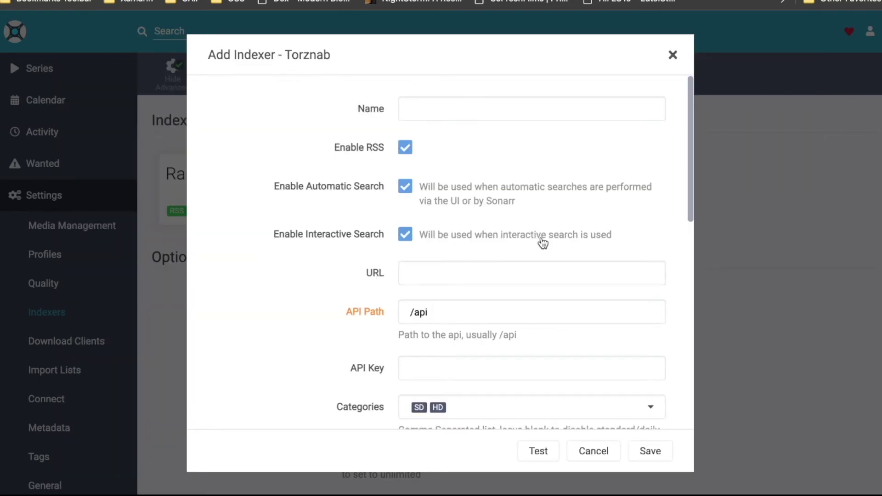
# Step: Name the Torznab indexer Torrentz2, paste Jackett's API key, and fill the URL with the Torznab feed copied from Jackett
pyautogui.click(505, 109)
pyautogui.write('Torrent')
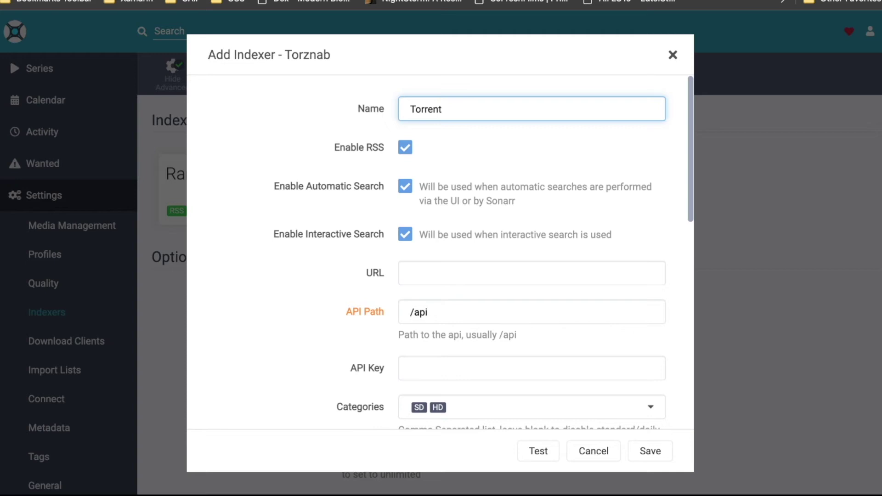
pyautogui.write('z2')
pyautogui.click(443, 378)
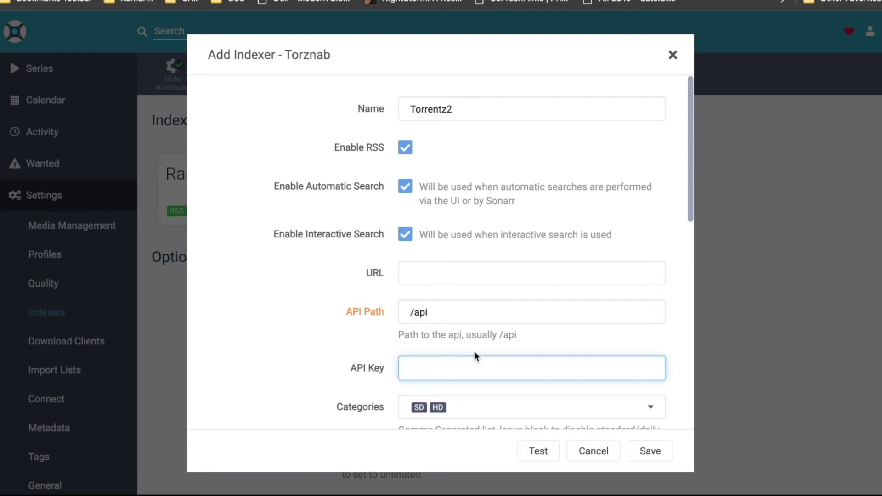
pyautogui.hotkey('ctrl', 'Tab')
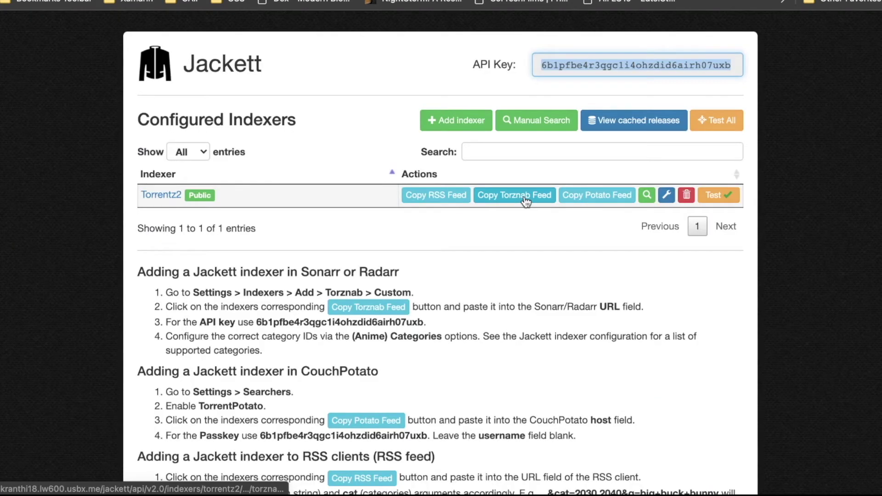
pyautogui.click(525, 198)
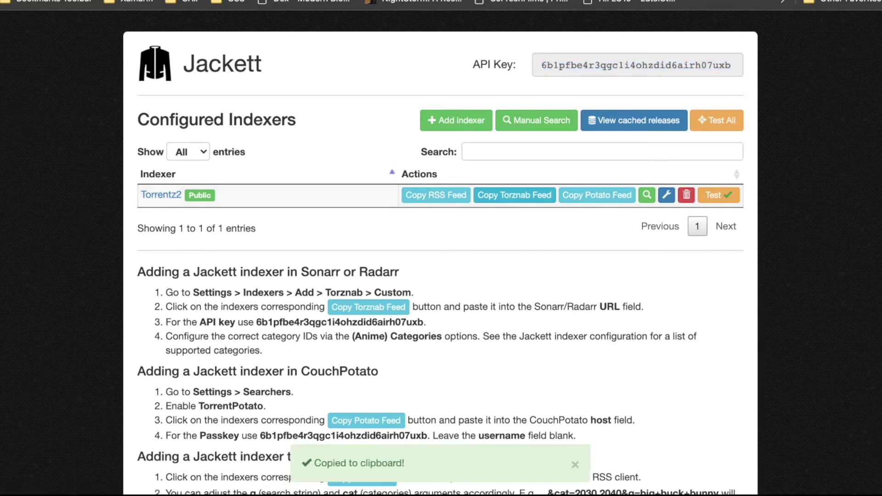
pyautogui.hotkey('ctrl', 'shift', 'Tab')
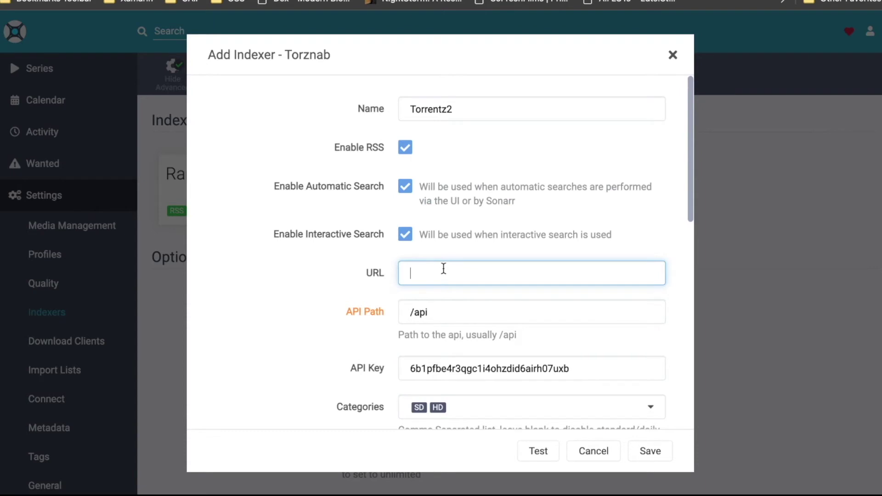
pyautogui.hotkey('ctrl', 'v')
# Step: Set the Torrentz2 indexer's categories to TV (5000) only
pyautogui.scroll(-2, 443, 269)
pyautogui.click(468, 321)
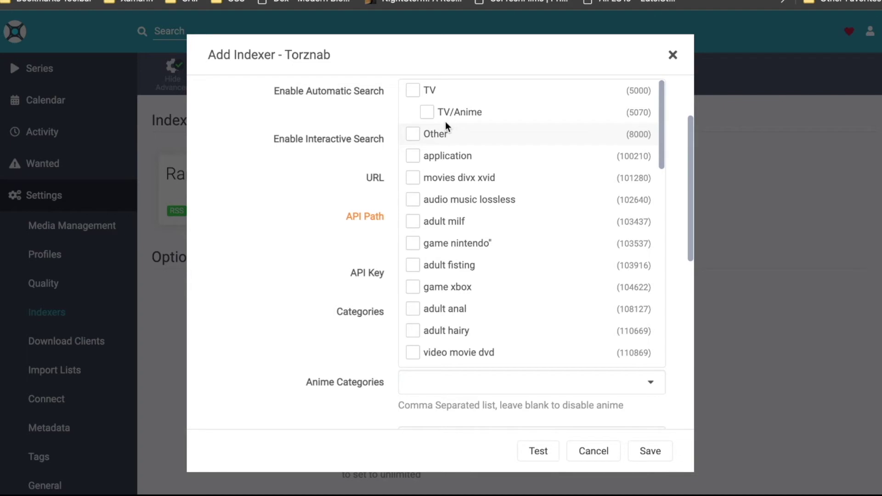
pyautogui.scroll(-10, 471, 216)
pyautogui.scroll(-2, 471, 216)
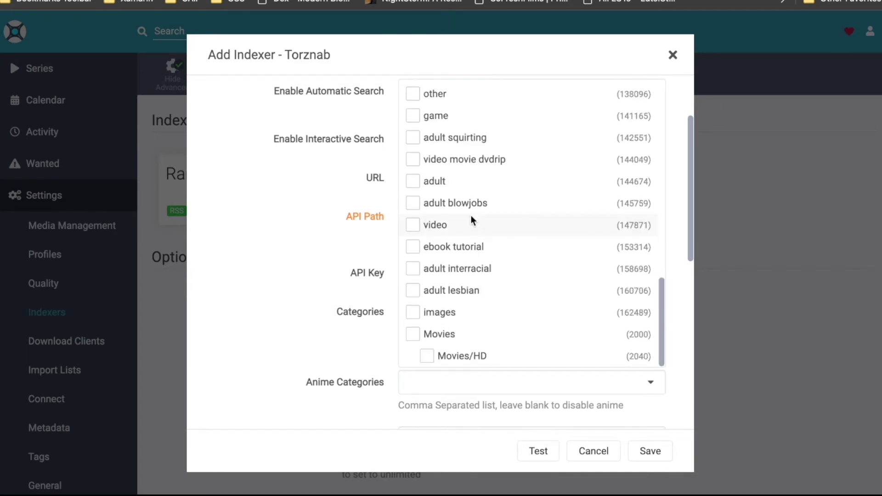
pyautogui.scroll(12, 465, 97)
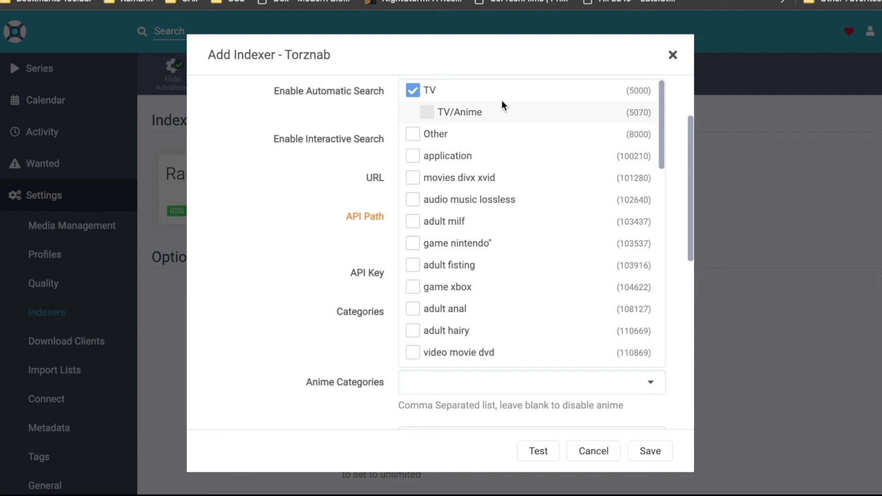
pyautogui.click(565, 438)
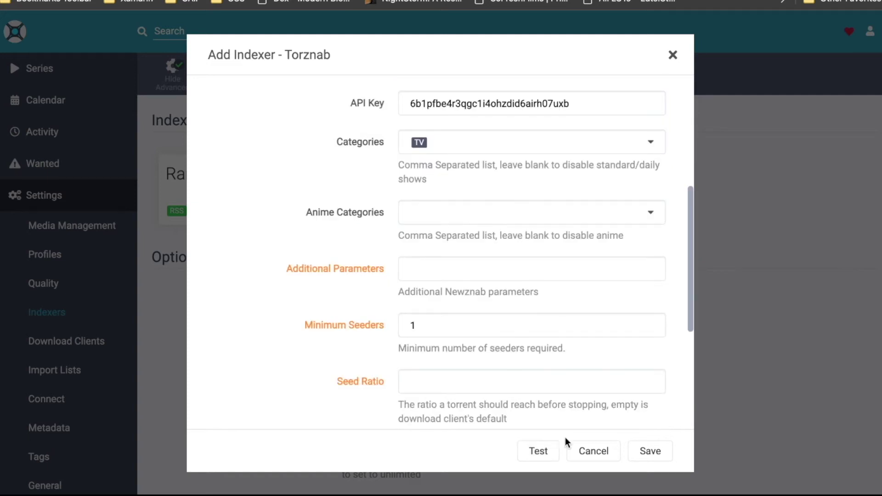
# Step: Set the Torrentz2 indexer's seed ratio to 2, test the indexer and review the test result
pyautogui.scroll(-2, 518, 400)
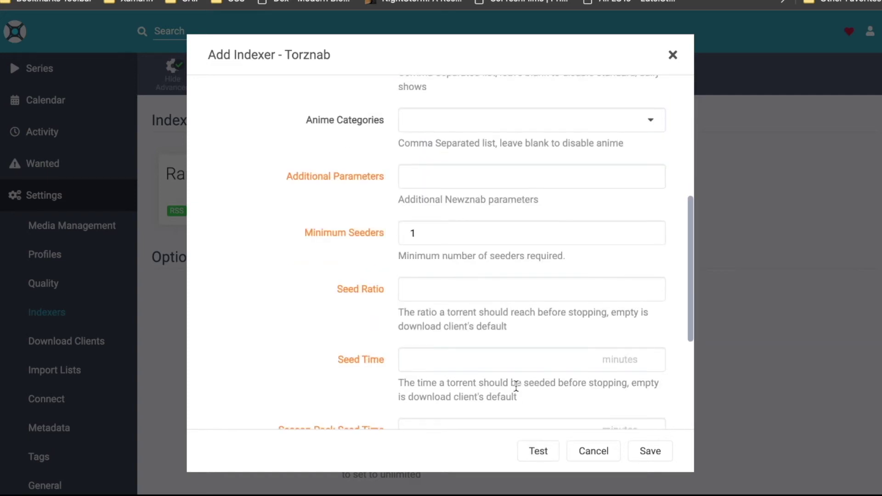
pyautogui.click(516, 290)
pyautogui.write('2')
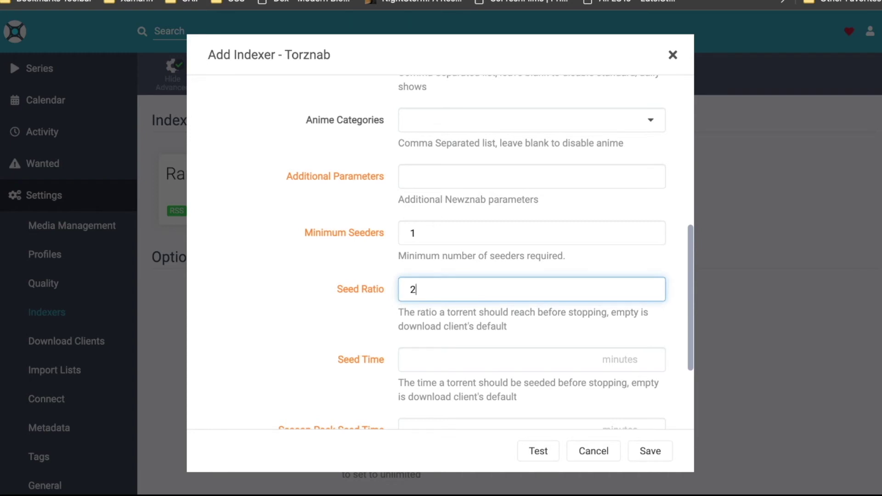
pyautogui.click(482, 323)
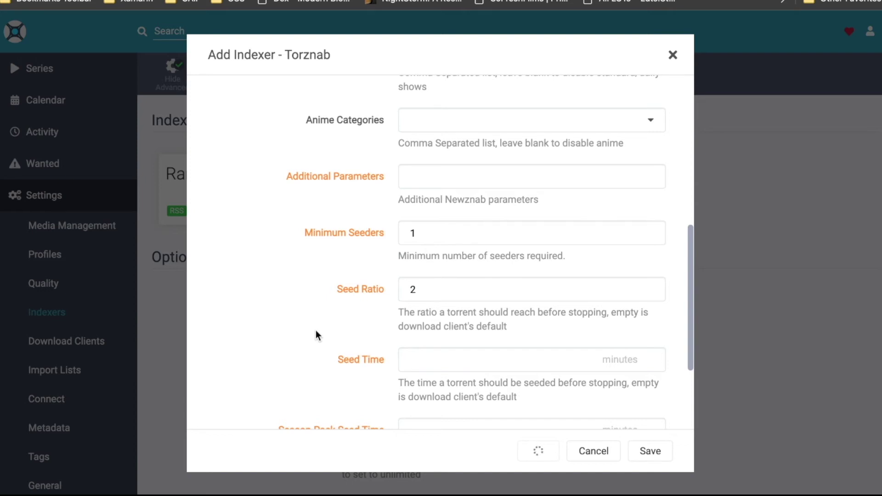
pyautogui.scroll(10, 316, 330)
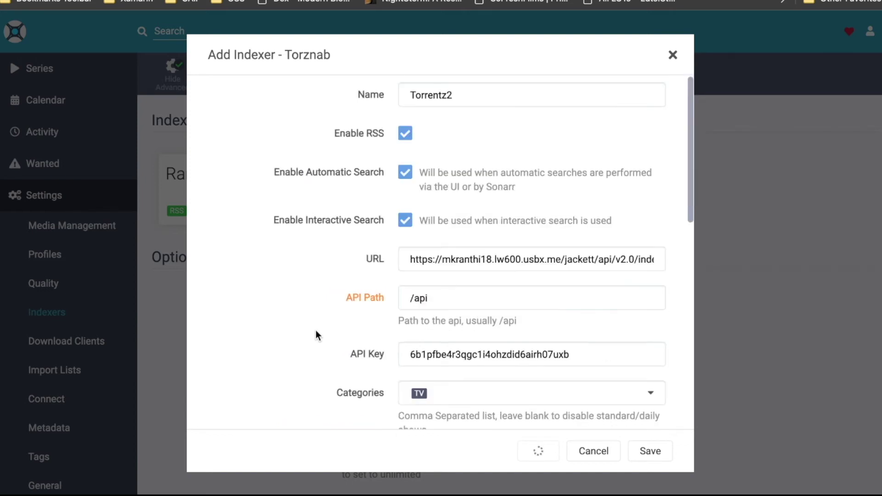
pyautogui.scroll(-7, 316, 330)
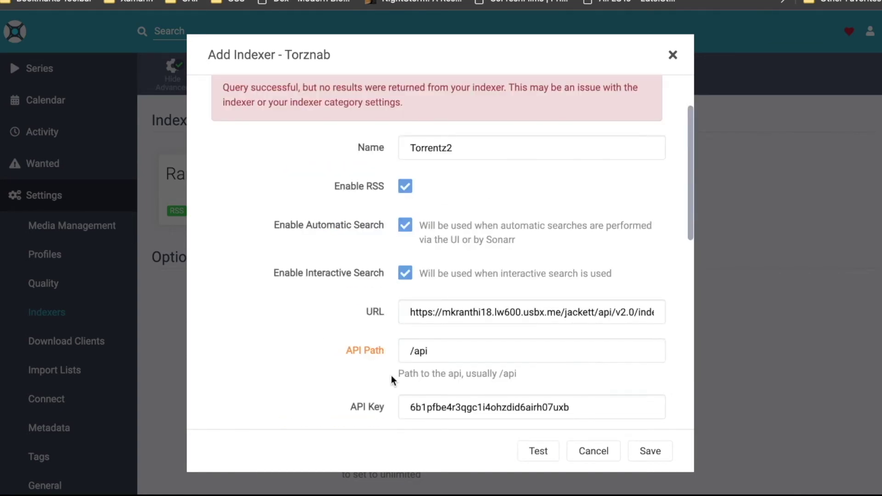
pyautogui.scroll(1, 554, 134)
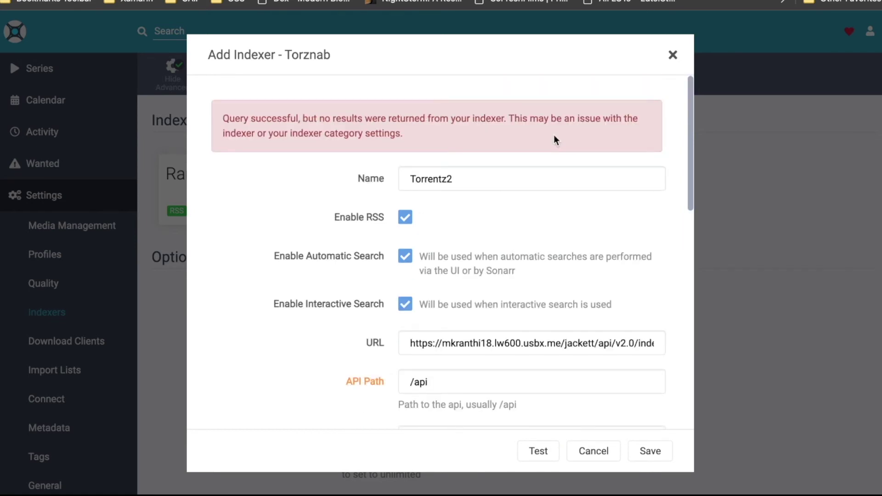
# Step: Review the category options of the Torrentz2 indexer and test the indexer again
pyautogui.scroll(-5, 442, 204)
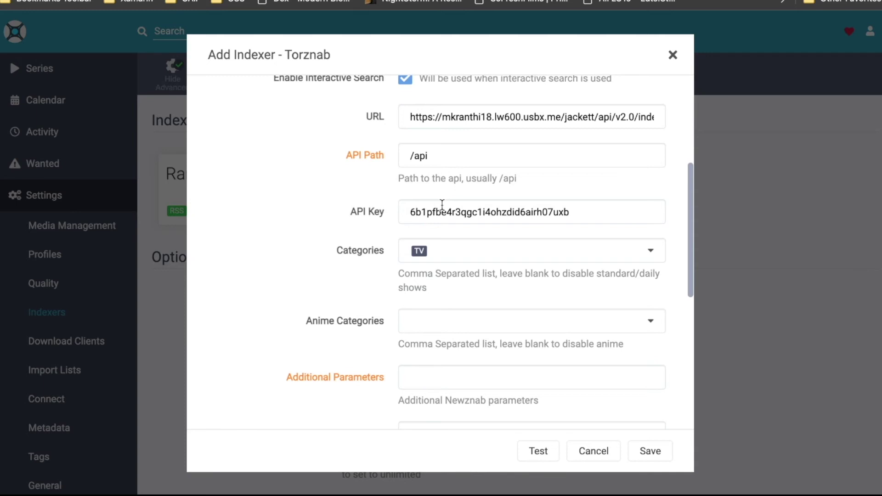
pyautogui.click(479, 250)
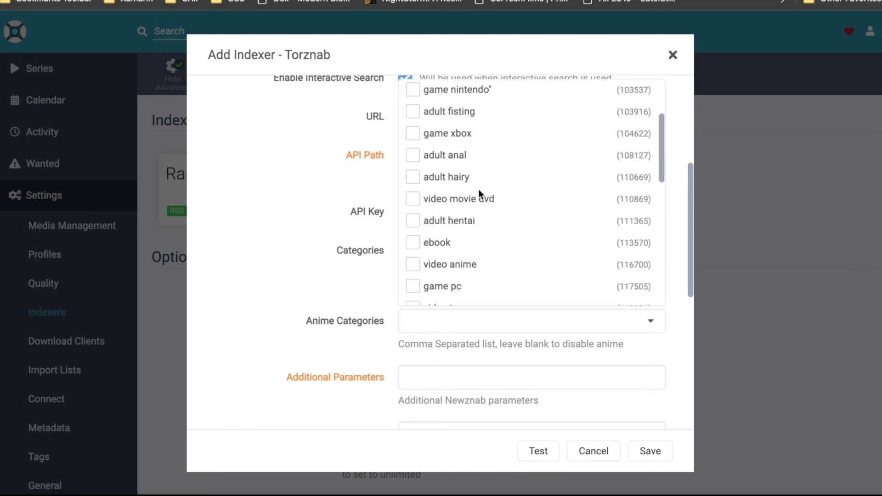
pyautogui.scroll(-8, 479, 188)
pyautogui.click(414, 273)
pyautogui.scroll(10, 438, 123)
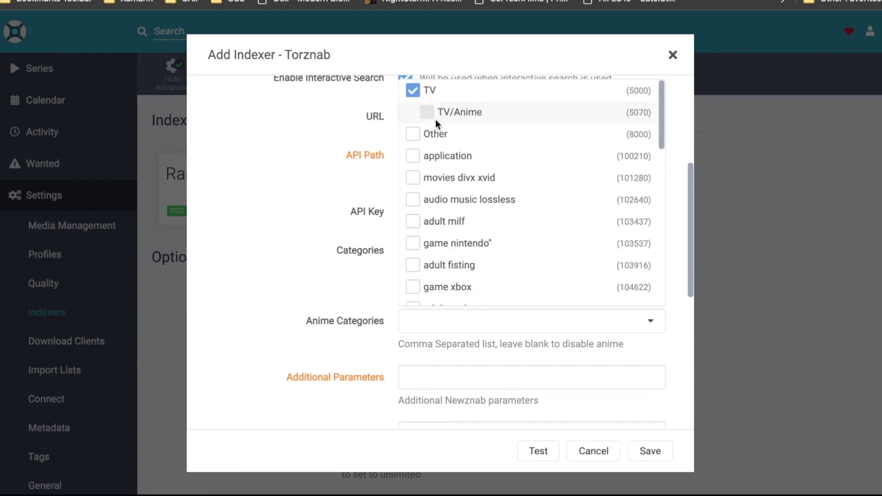
pyautogui.scroll(-3, 470, 238)
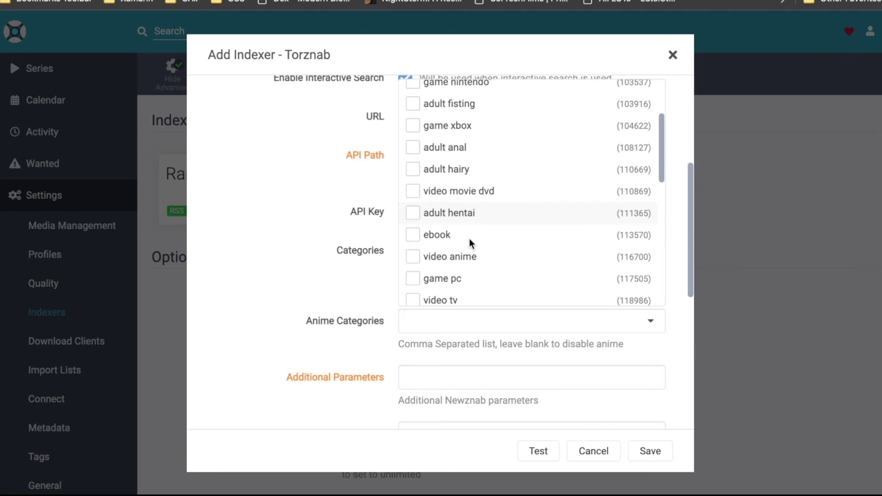
pyautogui.click(525, 423)
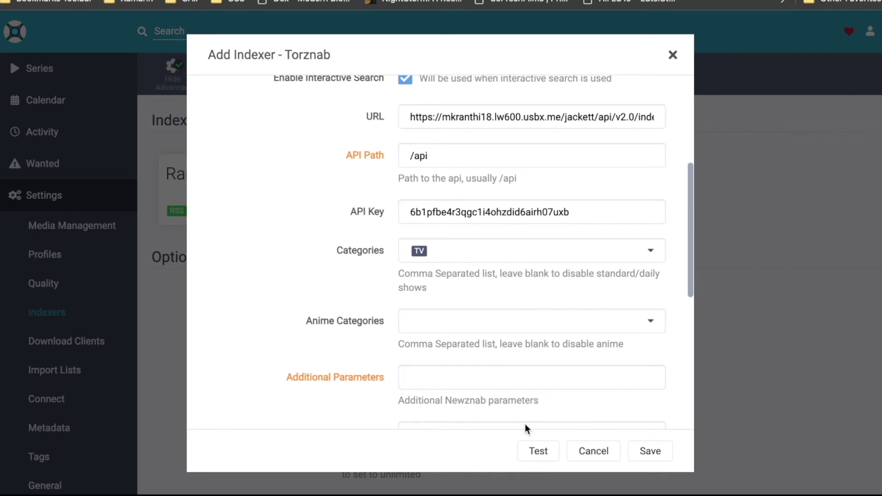
pyautogui.click(539, 451)
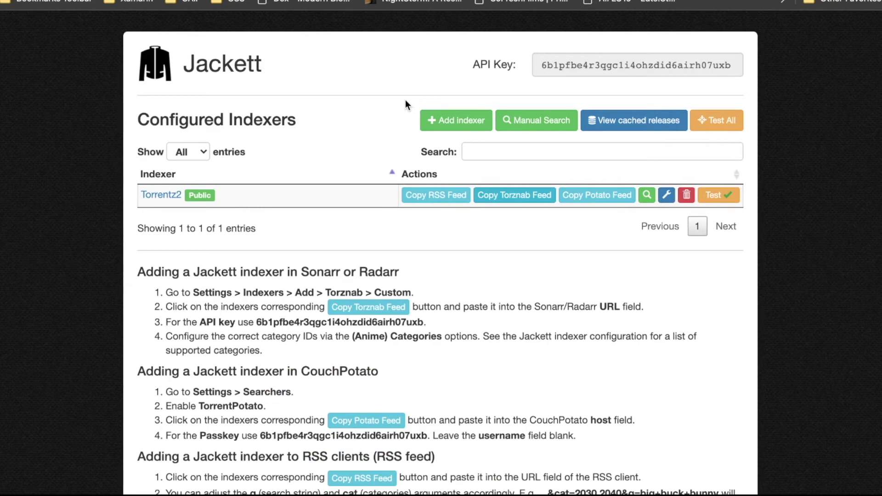
# Step: Switch to Jackett, add the public 1337x indexer and copy its Torznab feed
pyautogui.click(430, 121)
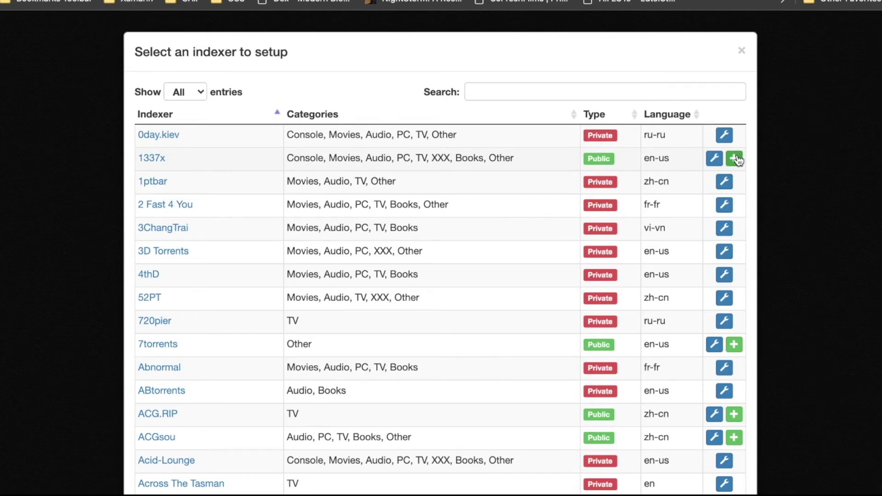
pyautogui.click(735, 159)
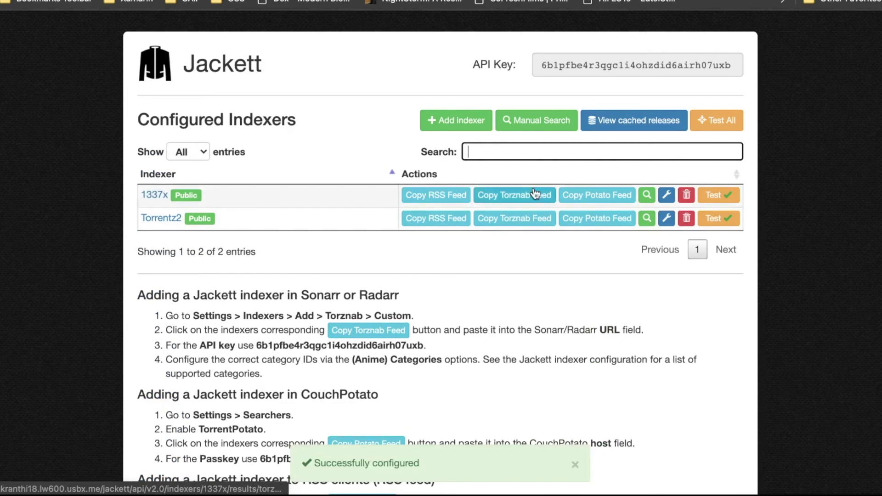
pyautogui.doubleClick(572, 66)
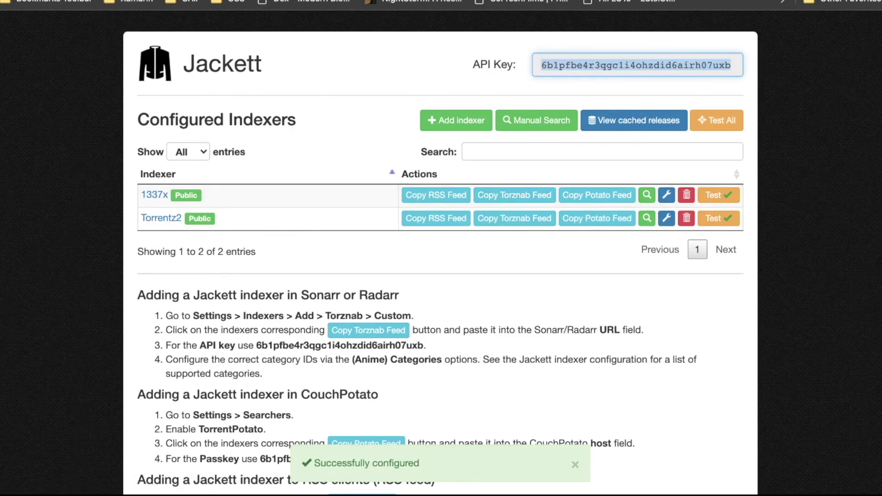
pyautogui.hotkey('ctrl', 'c')
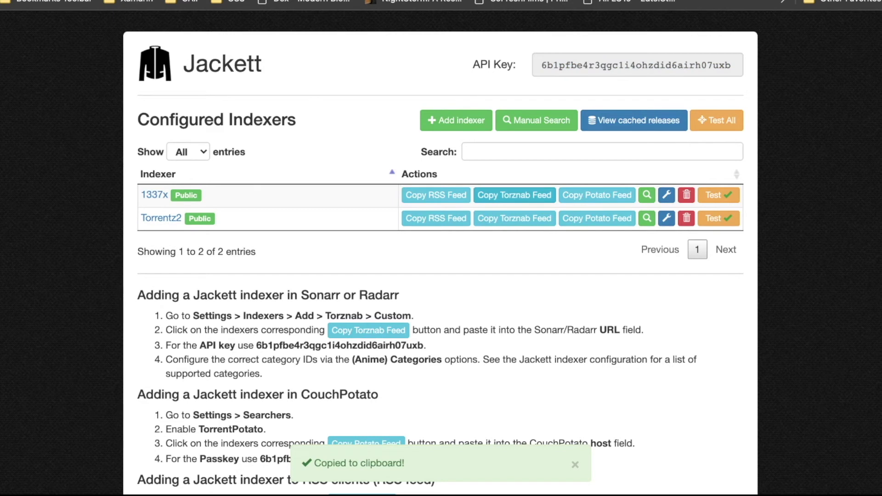
pyautogui.hotkey('ctrl', 'c')
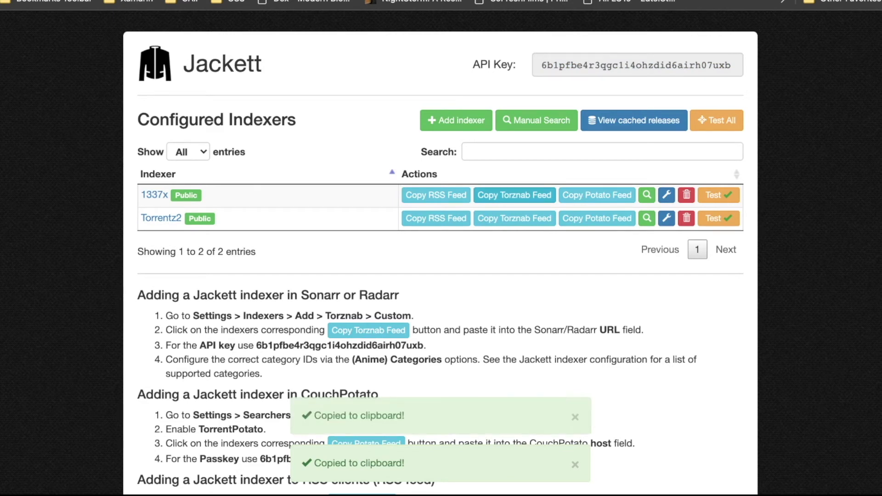
# Step: Switch to Sonarr, replace the indexer's URL with the copied 1337x Torznab feed and rename the indexer 1337x
pyautogui.hotkey('ctrl', 'Tab')
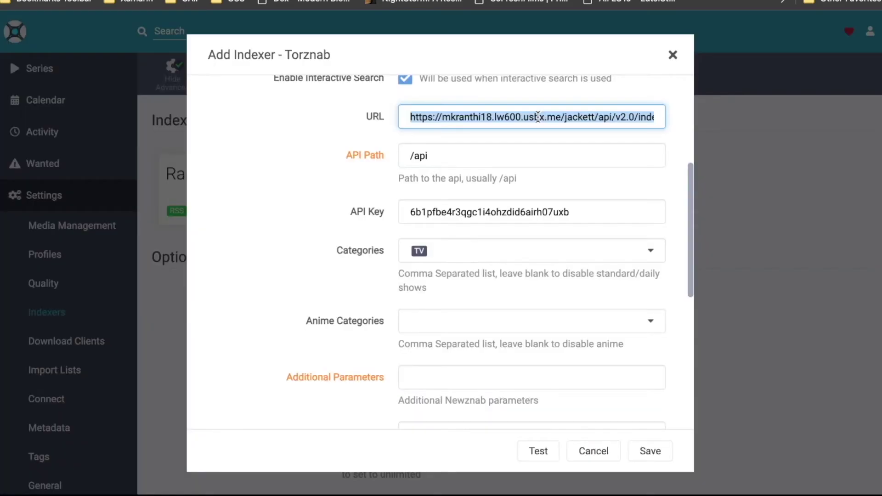
pyautogui.hotkey('ctrl', 'v')
pyautogui.scroll(5, 458, 164)
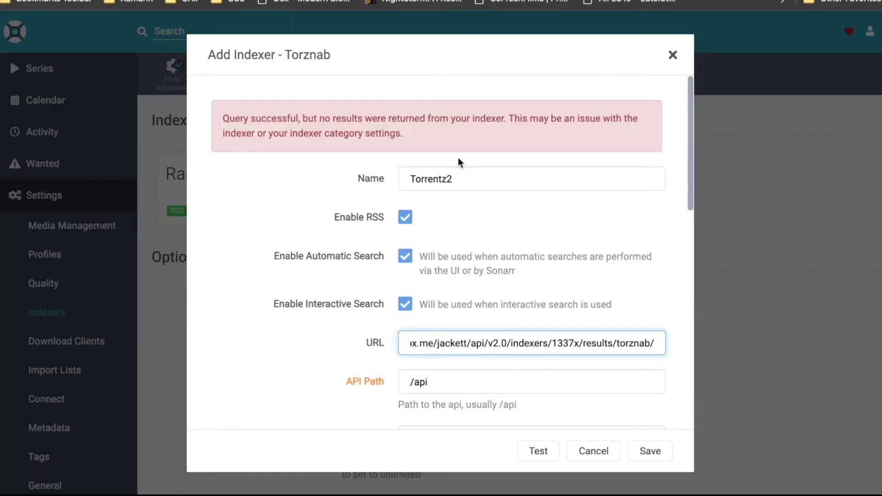
pyautogui.doubleClick(458, 179)
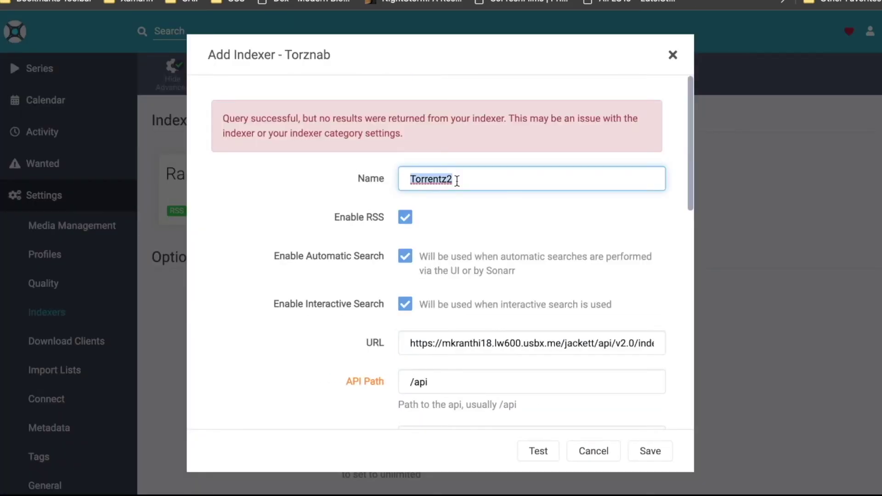
pyautogui.write('1337x')
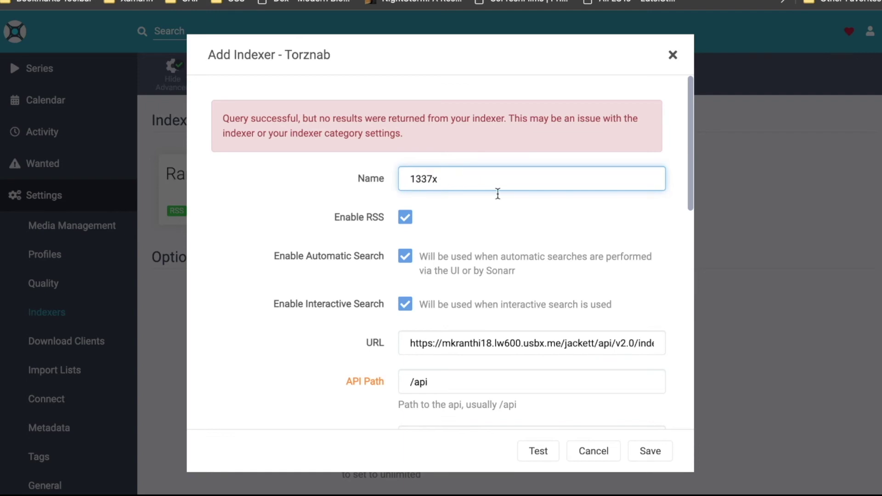
# Step: Add the TV/DVD, TV/Divx/Xvid, TV/SVCD/VCD and TV/Documentary (100009) categories to the 1337x indexer
pyautogui.scroll(-6, 498, 193)
pyautogui.click(617, 181)
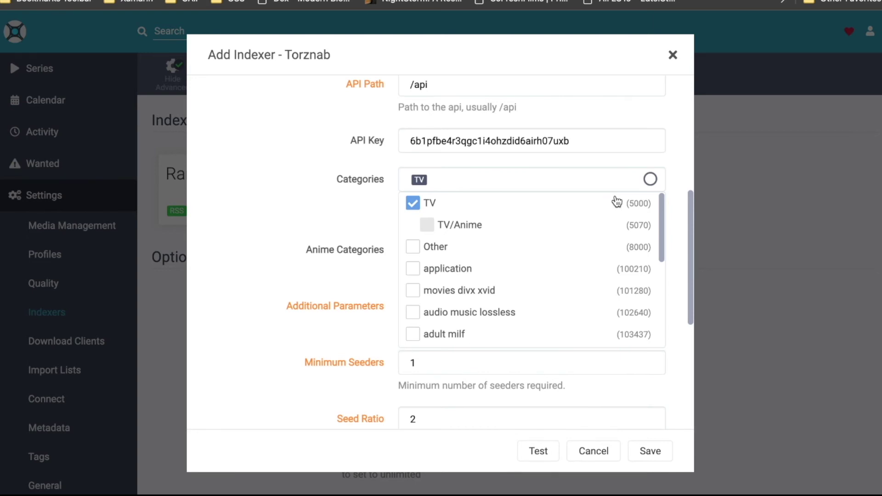
pyautogui.scroll(-3, 413, 233)
pyautogui.click(413, 230)
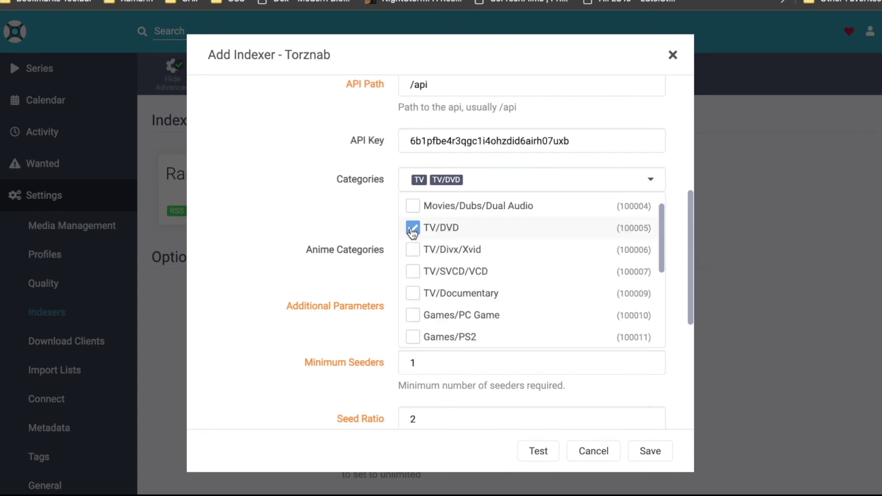
pyautogui.click(412, 250)
pyautogui.click(412, 272)
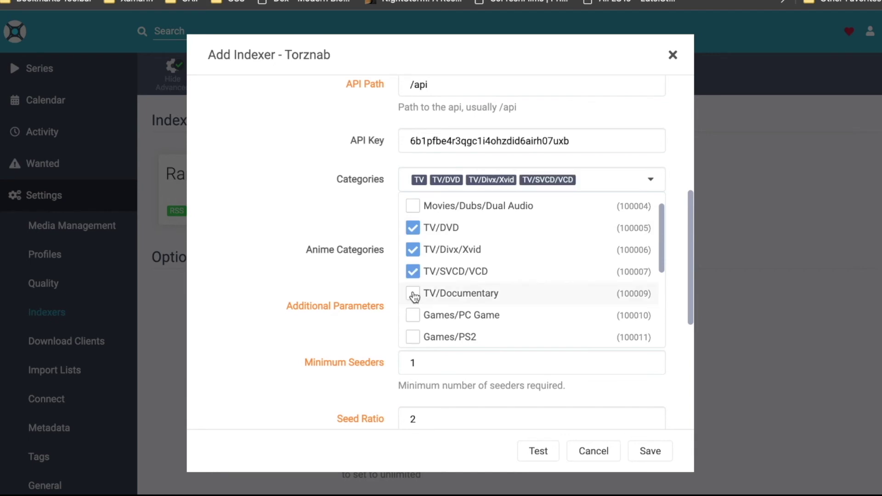
pyautogui.click(413, 294)
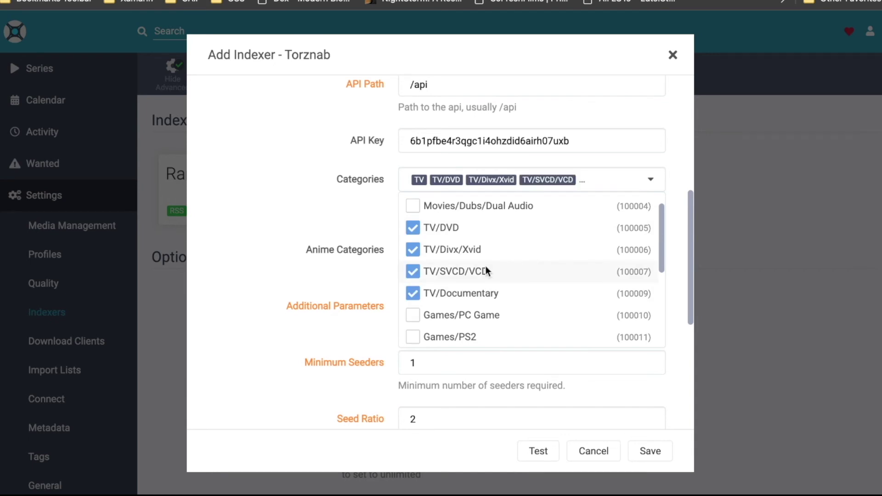
pyautogui.scroll(3, 487, 271)
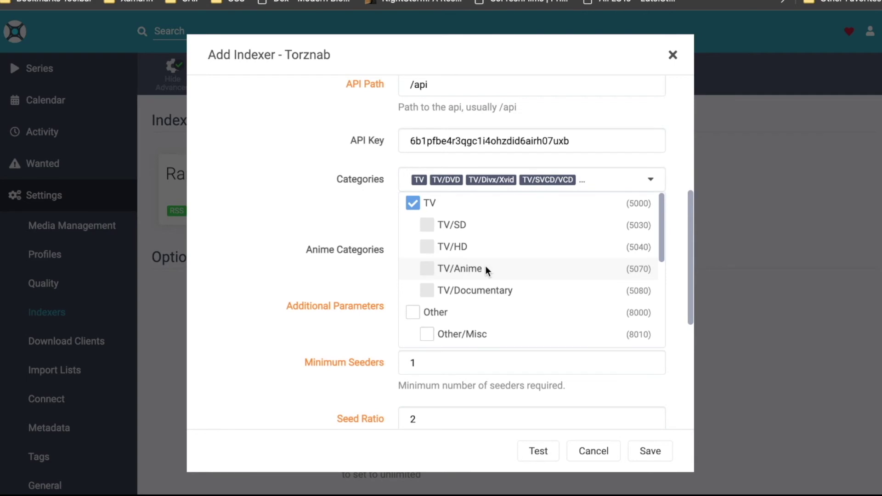
# Step: Test the 1337x indexer and save it
pyautogui.click(629, 398)
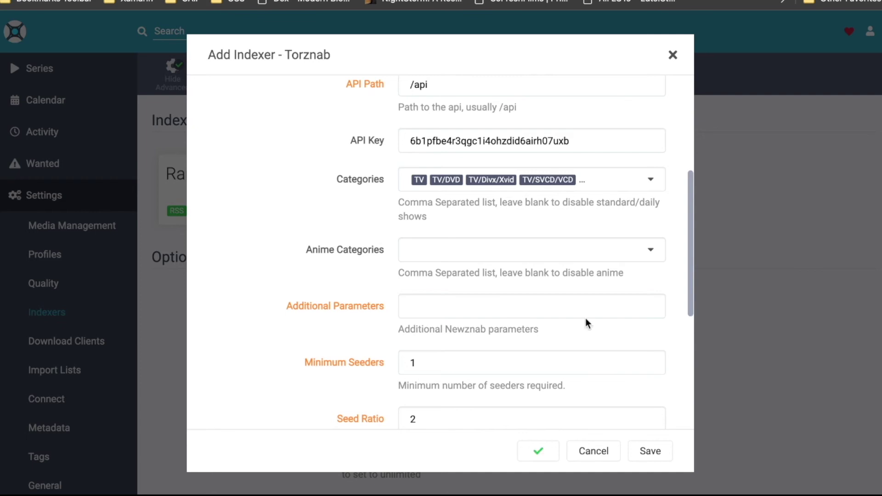
pyautogui.scroll(5, 586, 318)
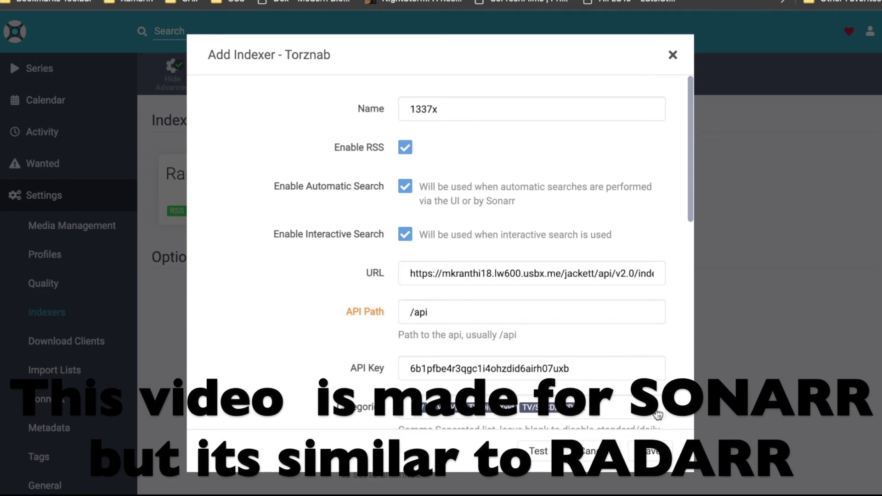
pyautogui.click(653, 451)
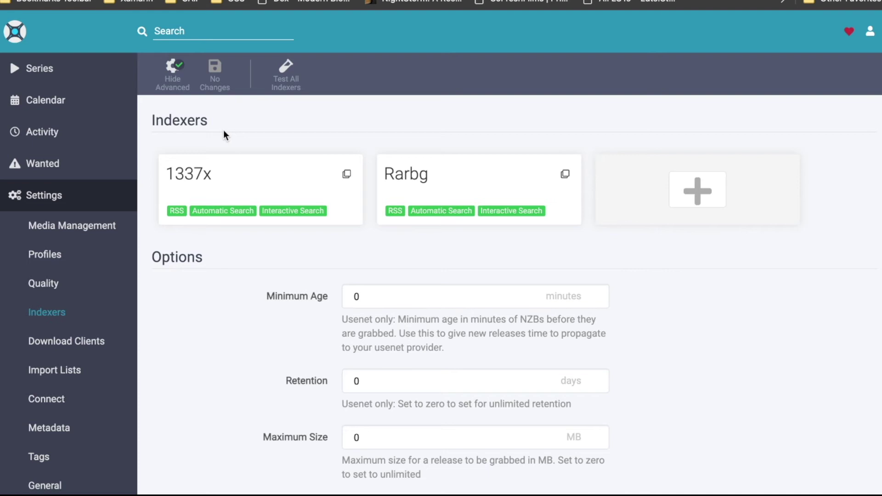
# Step: Start adding a Transmission download client in Sonarr's settings
pyautogui.click(75, 342)
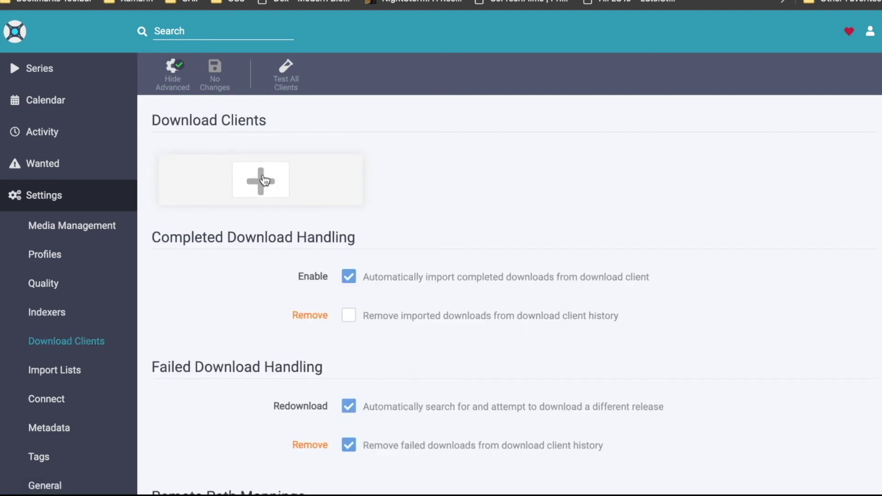
pyautogui.click(261, 180)
pyautogui.scroll(-3, 425, 266)
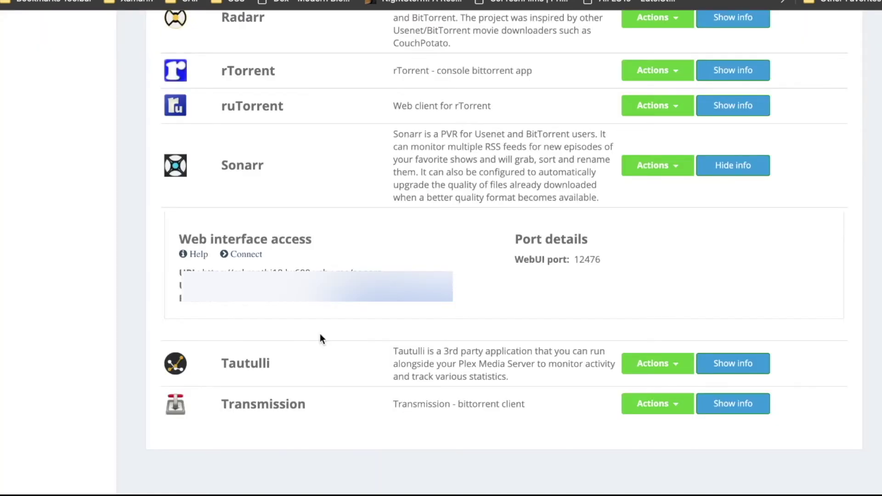
# Step: Show Transmission's connection info in the seedbox control panel
pyautogui.click(730, 404)
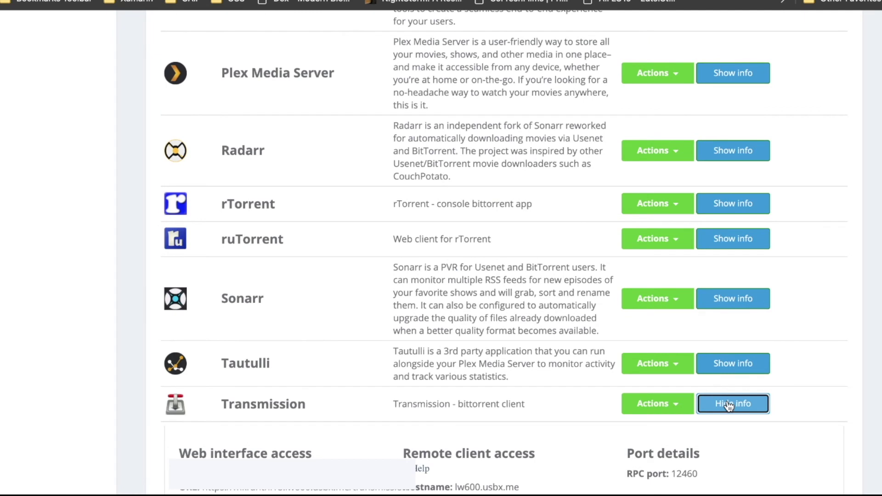
pyautogui.scroll(-4, 729, 405)
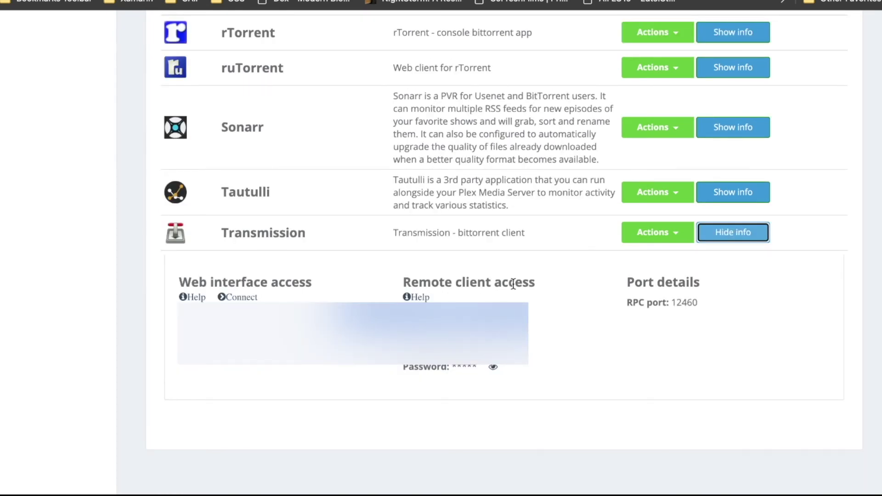
pyautogui.moveTo(377, 1)
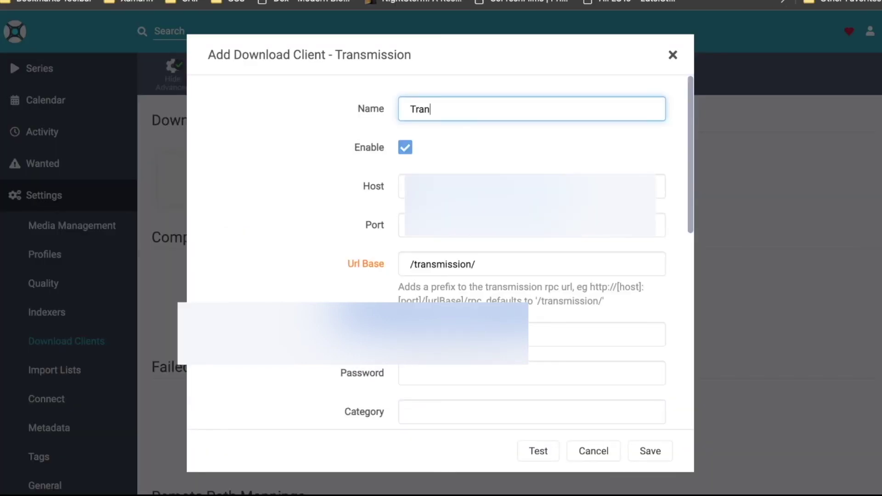
pyautogui.write('smission')
pyautogui.press('Tab')
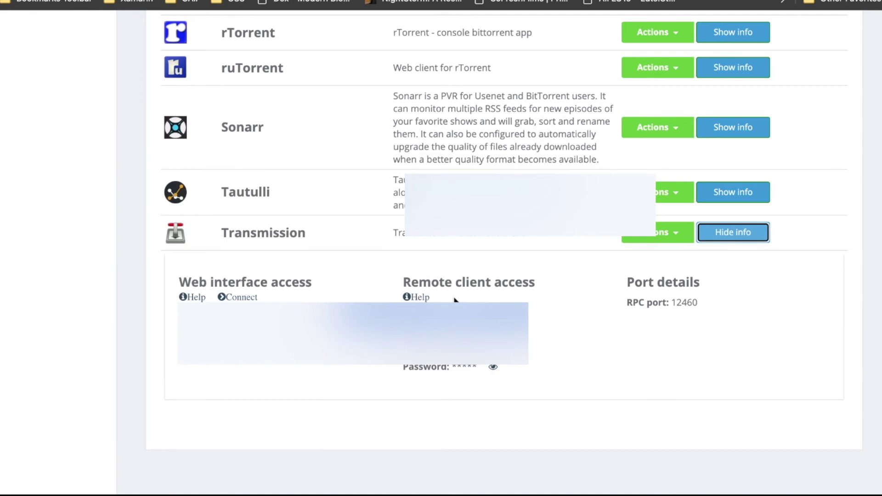
pyautogui.click(295, 106)
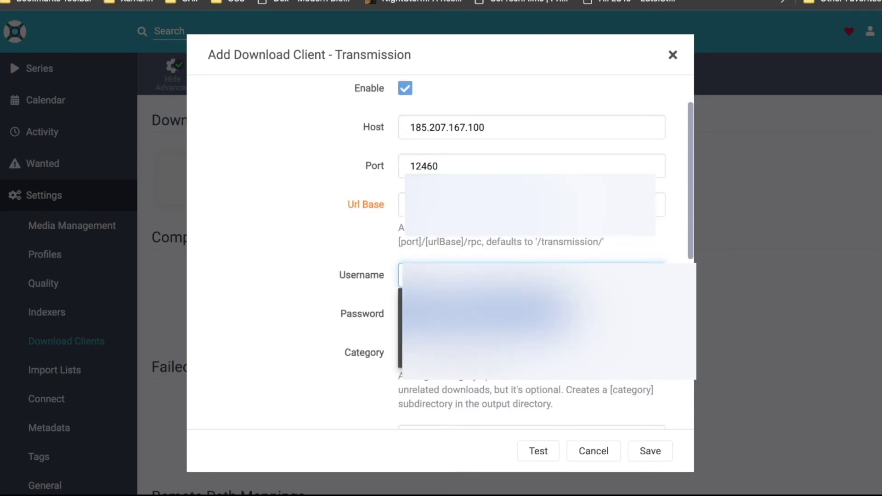
pyautogui.press('Tab')
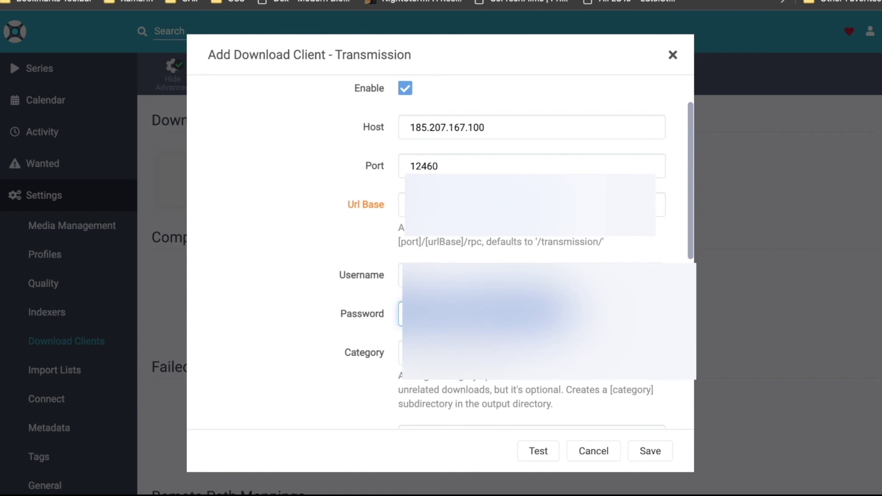
pyautogui.scroll(-1, 503, 253)
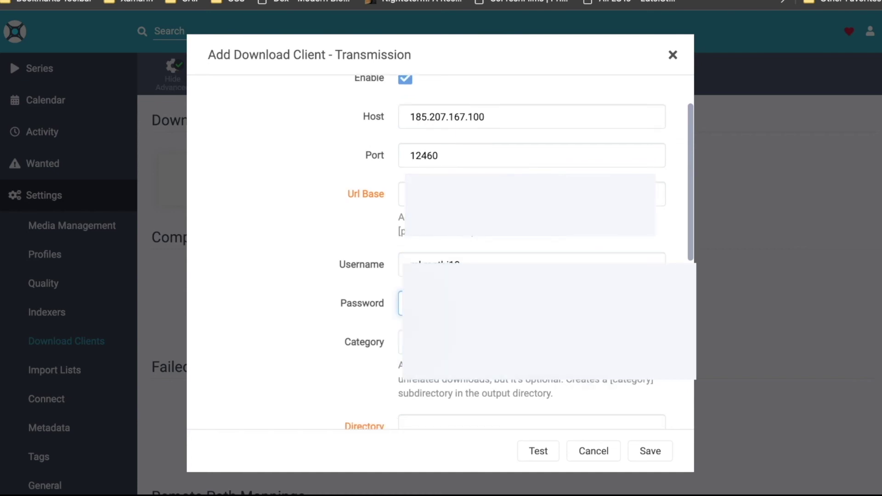
# Step: Review the remaining options of the Transmission download client and test its connection
pyautogui.scroll(-8, 440, 252)
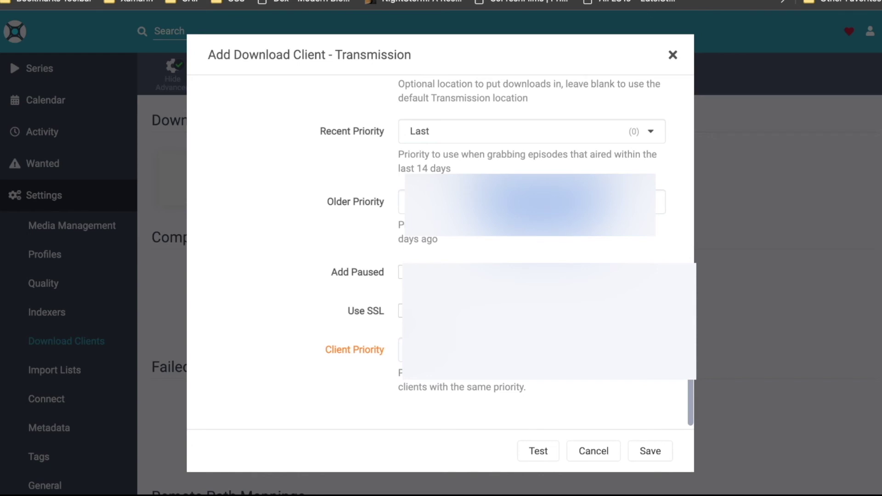
pyautogui.scroll(8, 441, 252)
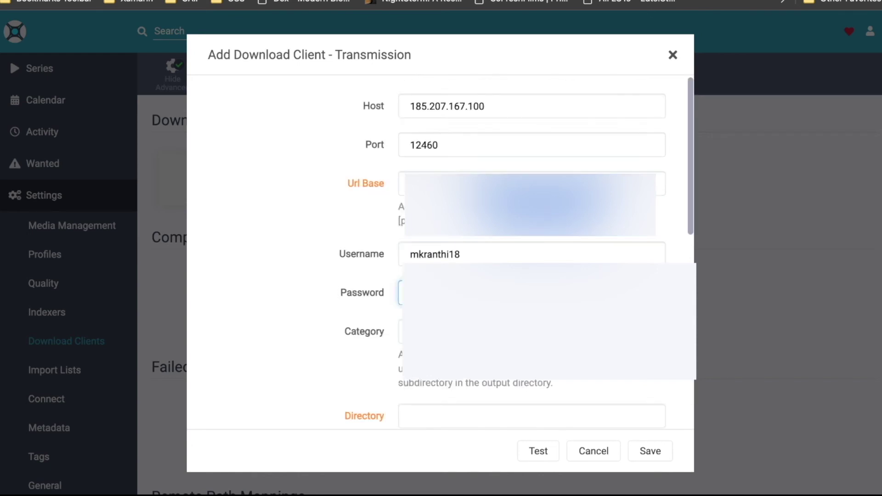
pyautogui.scroll(-8, 440, 253)
pyautogui.click(546, 451)
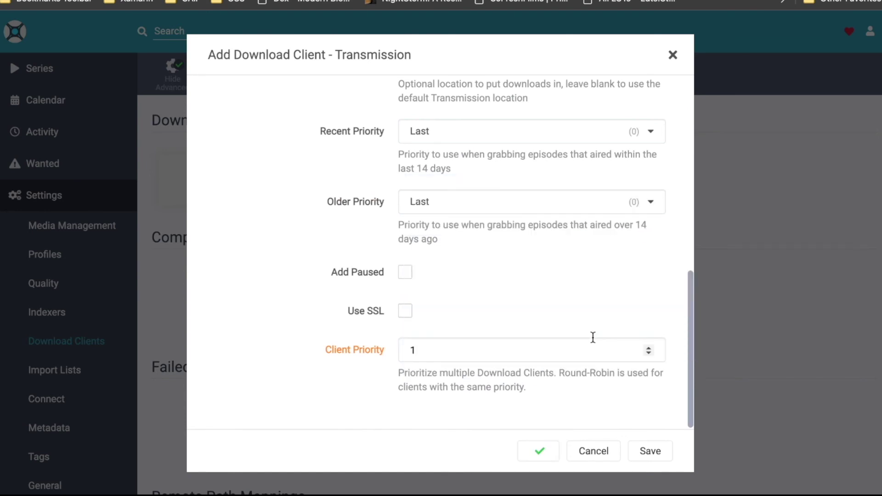
# Step: Save the Transmission download client and browse the other Usenet and torrent clients that can be added
pyautogui.click(649, 451)
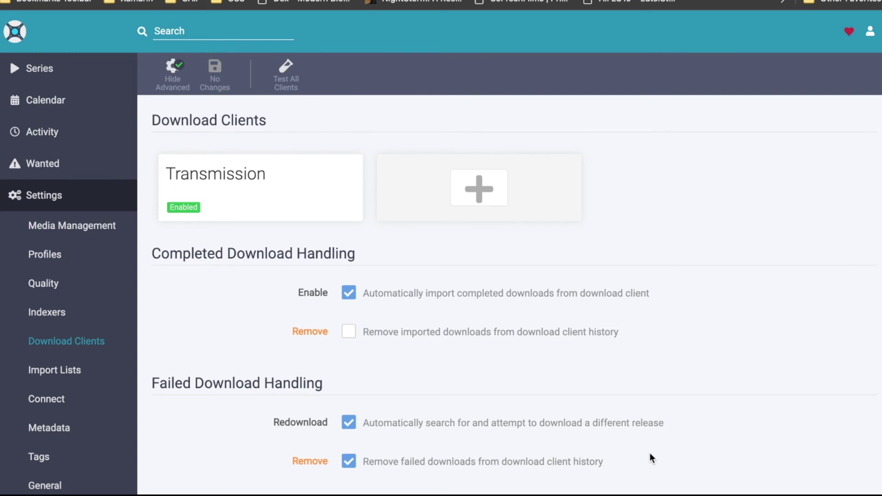
pyautogui.click(480, 188)
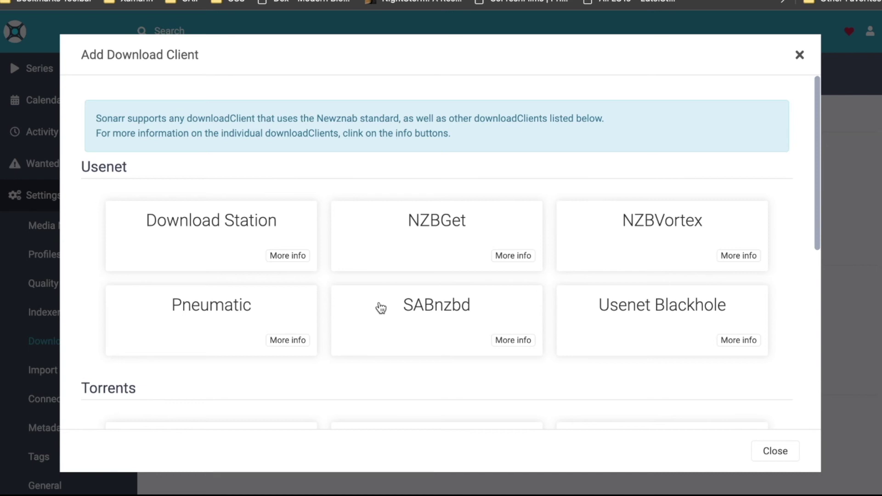
pyautogui.scroll(-3, 217, 302)
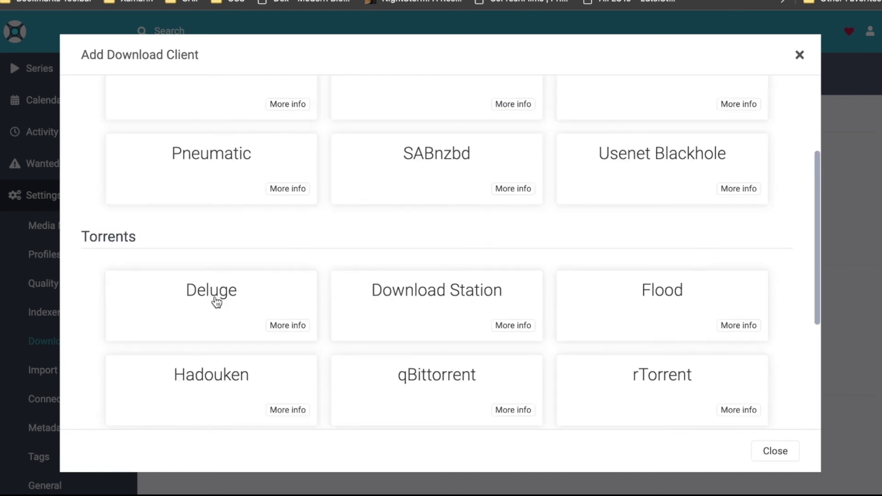
pyautogui.scroll(3, 763, 421)
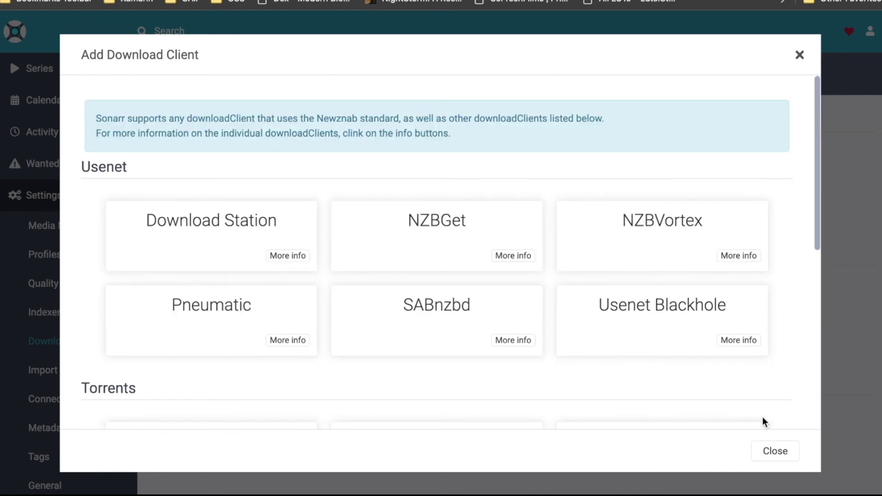
pyautogui.click(784, 449)
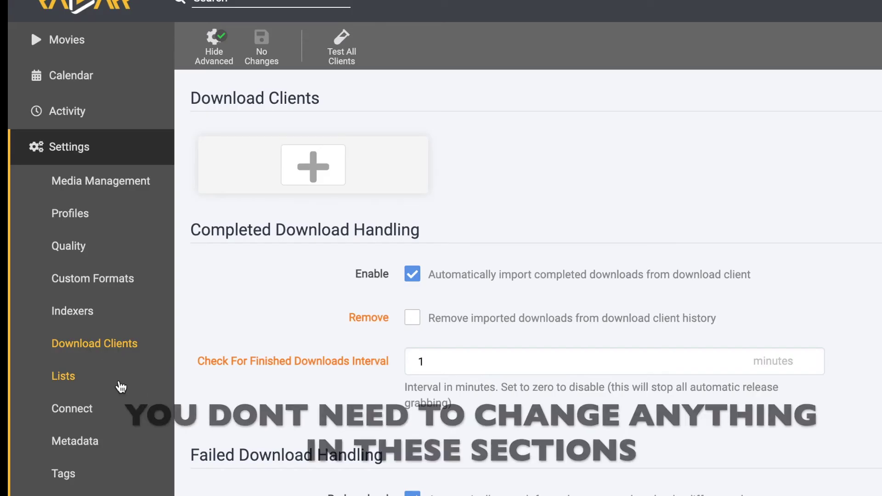
# Step: Switch to Radarr and review its Lists, Connect, Metadata and Tags settings
pyautogui.click(119, 386)
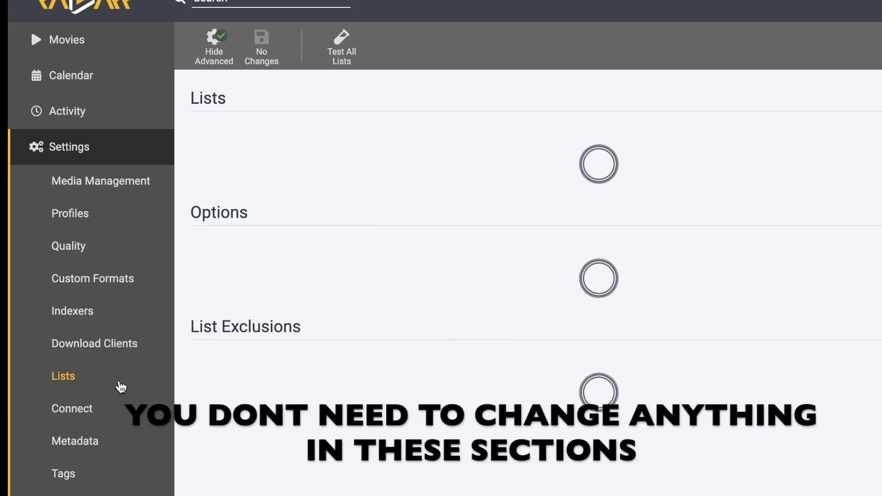
pyautogui.scroll(-1, 380, 312)
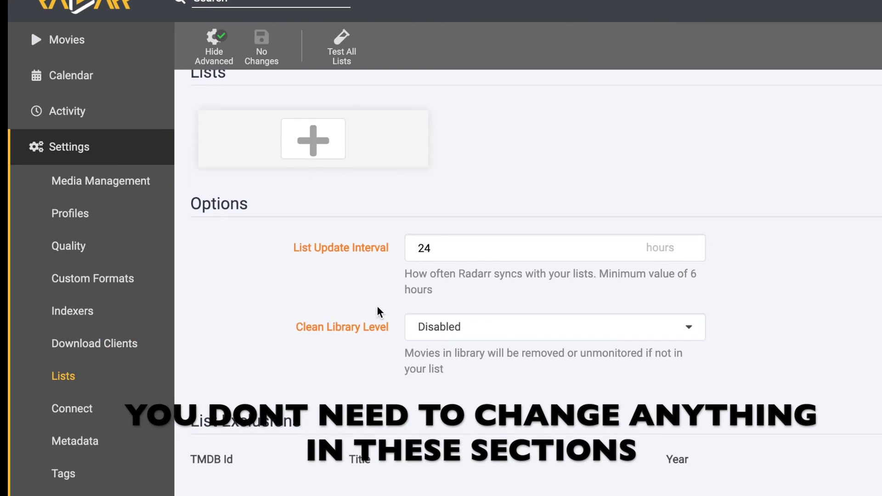
pyautogui.click(127, 412)
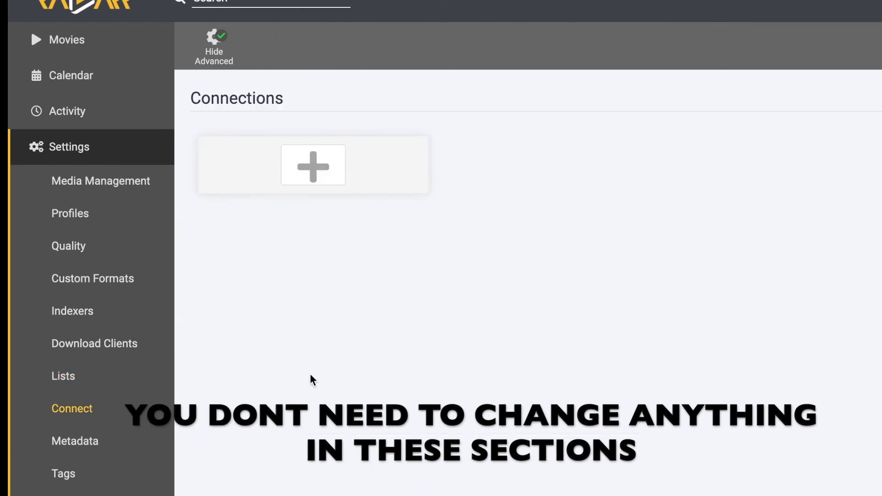
pyautogui.click(112, 443)
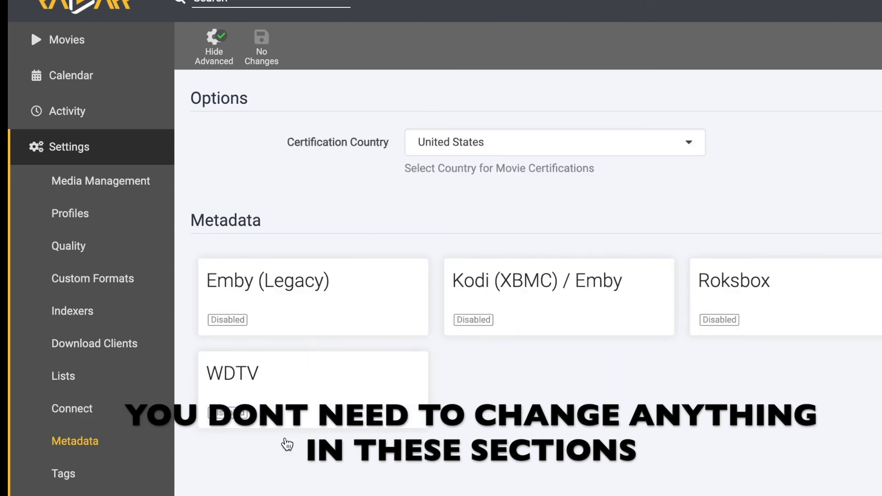
pyautogui.click(90, 473)
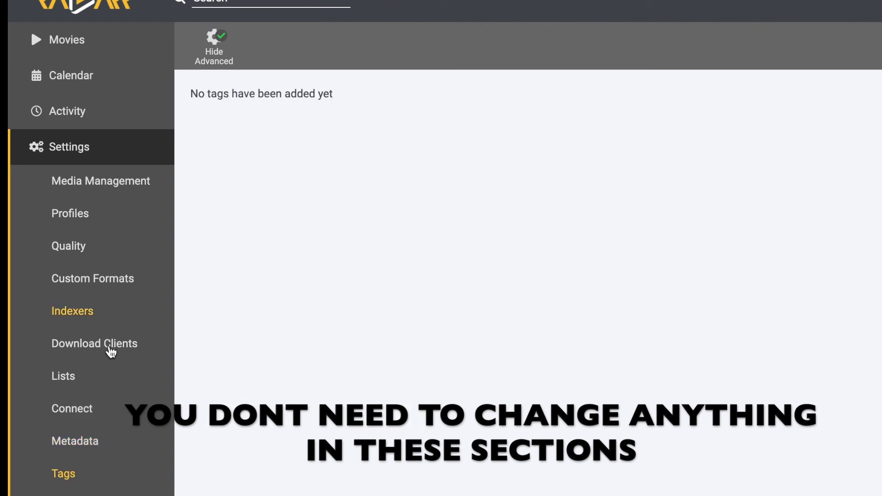
# Step: Review Radarr's General settings, including host, logging, updates and backups, and its UI settings
pyautogui.scroll(-2, 111, 352)
pyautogui.click(81, 409)
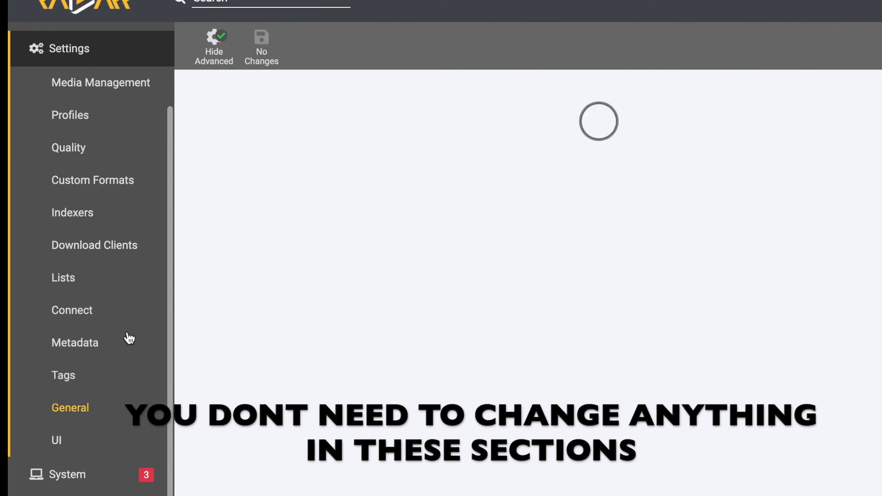
pyautogui.scroll(-15, 357, 349)
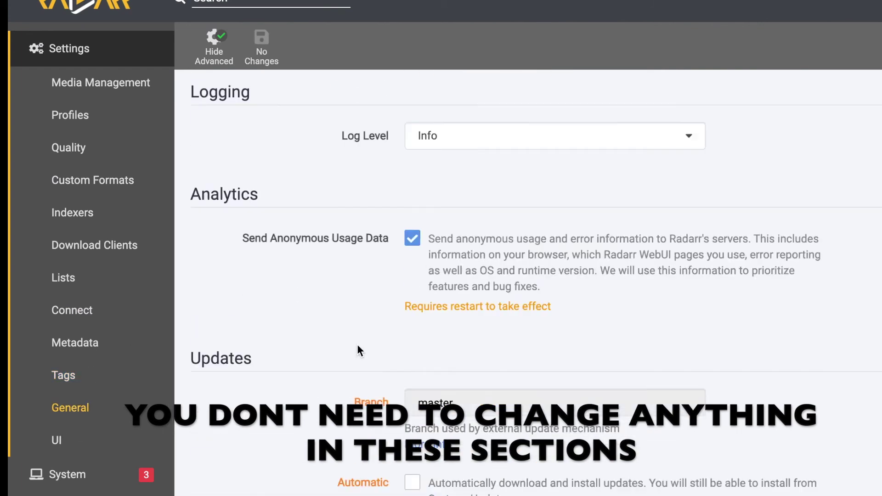
pyautogui.scroll(-8, 358, 346)
pyautogui.scroll(20, 357, 349)
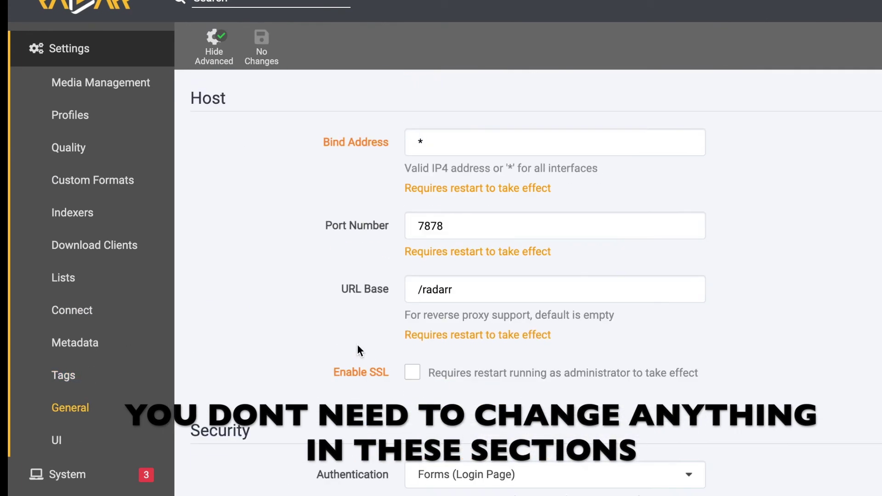
pyautogui.scroll(-10, 357, 350)
pyautogui.scroll(-16, 357, 349)
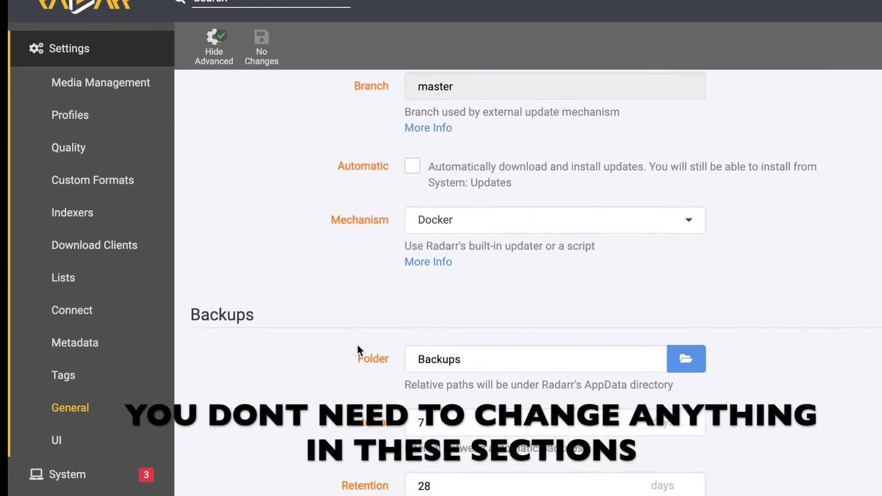
pyautogui.click(72, 453)
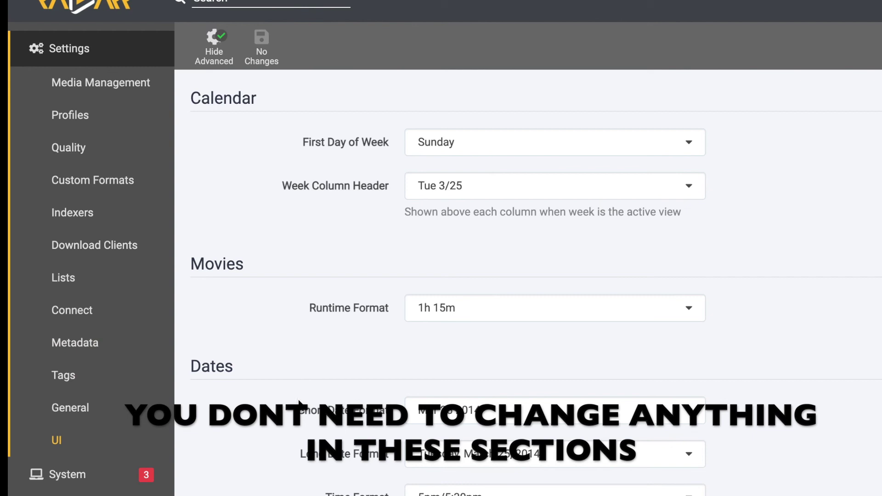
pyautogui.scroll(-8, 300, 403)
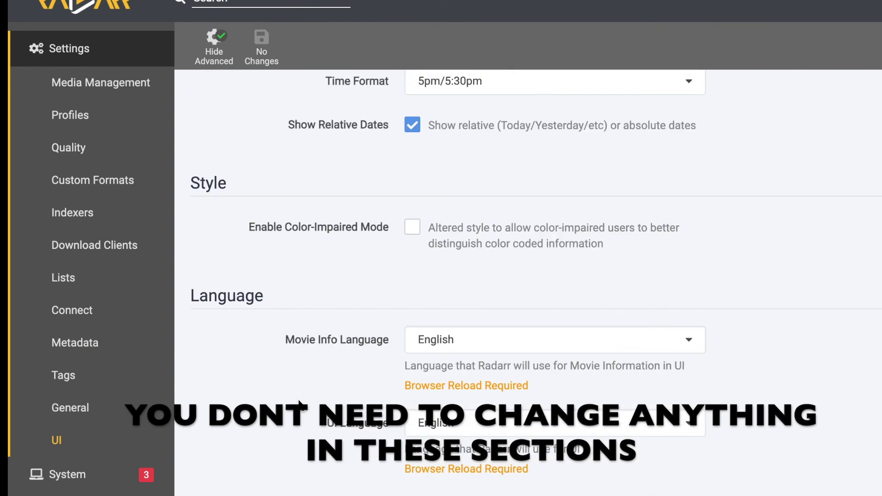
pyautogui.scroll(8, 300, 403)
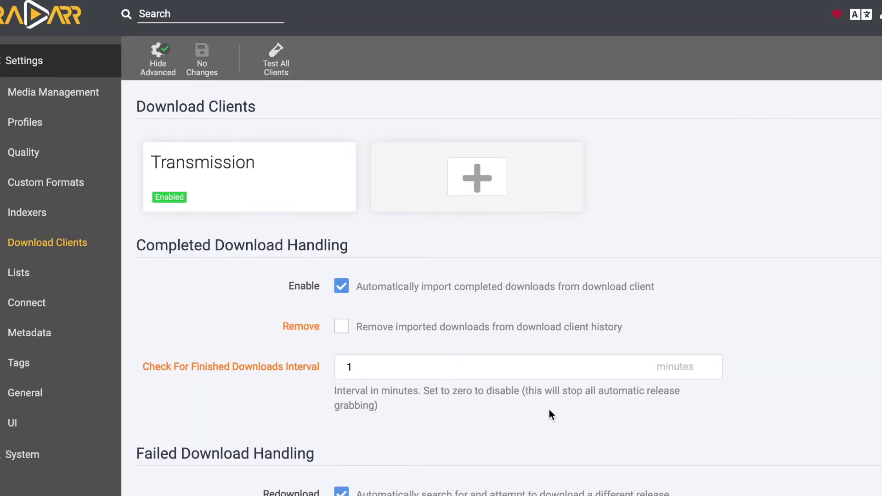
# Step: Search for "the dark knight" as a new movie to add to Radarr
pyautogui.click(17, 93)
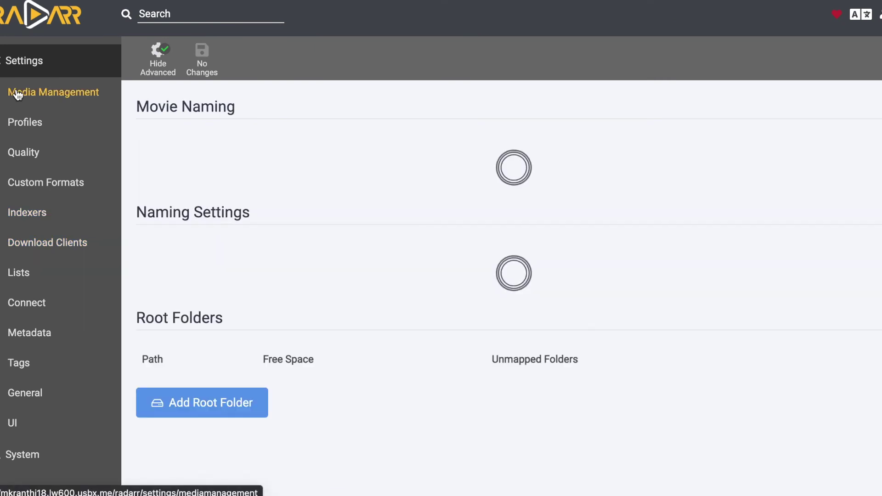
pyautogui.scroll(3, 20, 62)
pyautogui.click(20, 56)
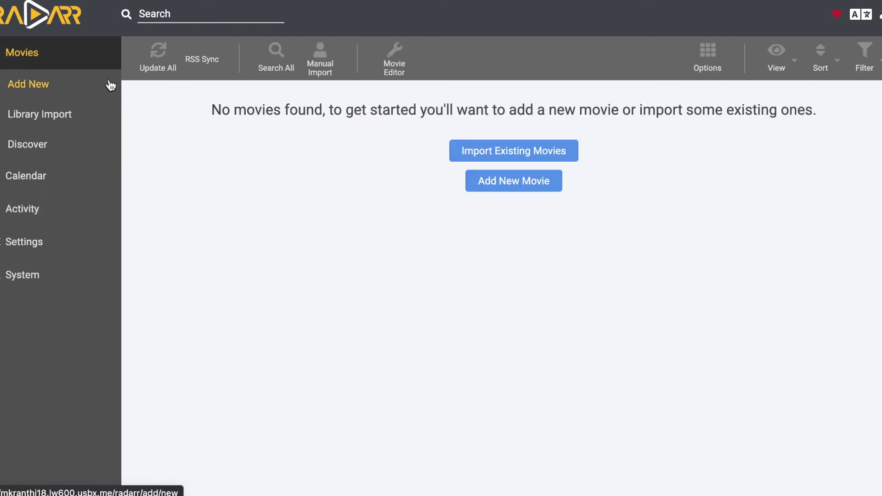
pyautogui.click(58, 81)
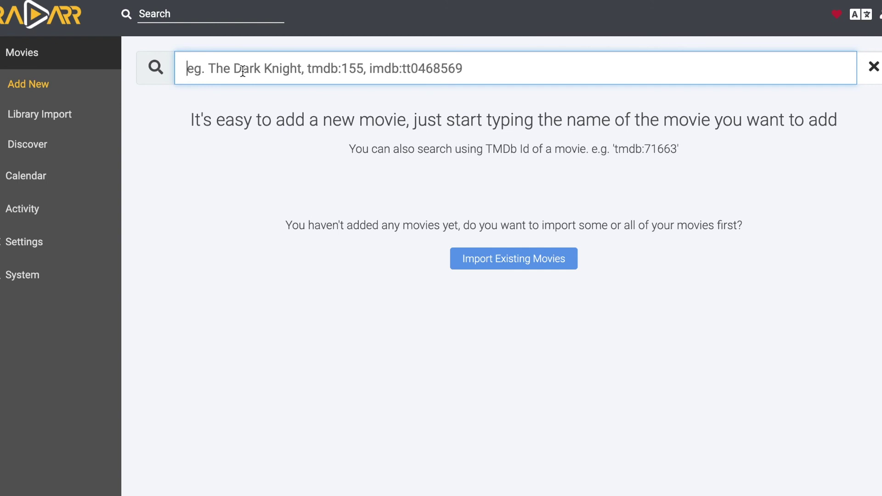
pyautogui.write('the dark ')
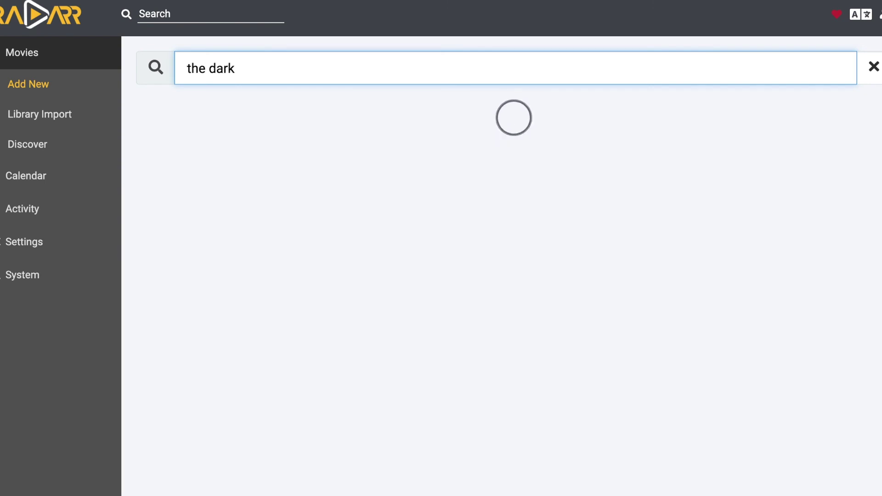
pyautogui.write('knight')
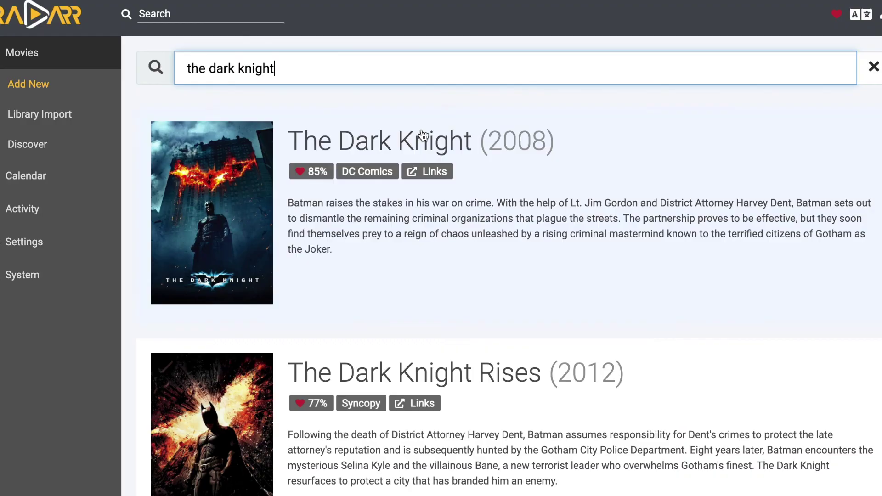
# Step: Select The Dark Knight (2008), keep the quality profile Any, and add a new root folder path from the seedbox directories
pyautogui.click(424, 136)
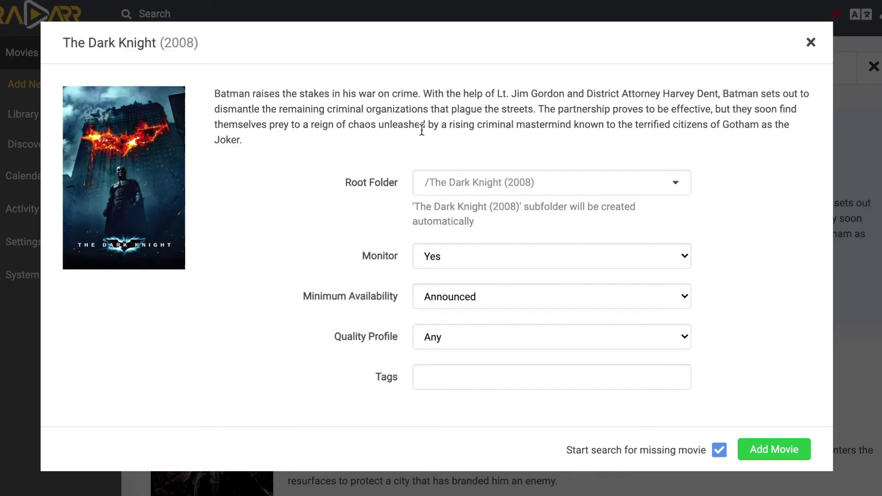
pyautogui.click(467, 341)
pyautogui.click(466, 340)
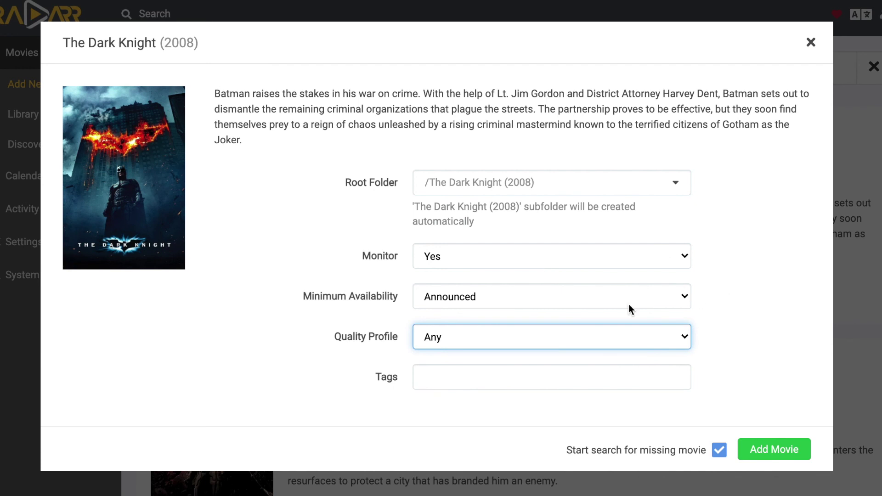
pyautogui.click(650, 192)
pyautogui.click(590, 206)
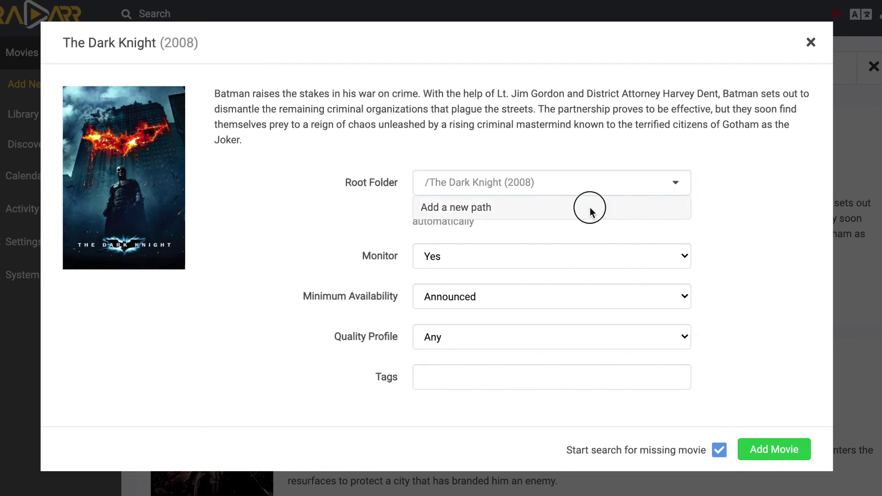
pyautogui.click(125, 368)
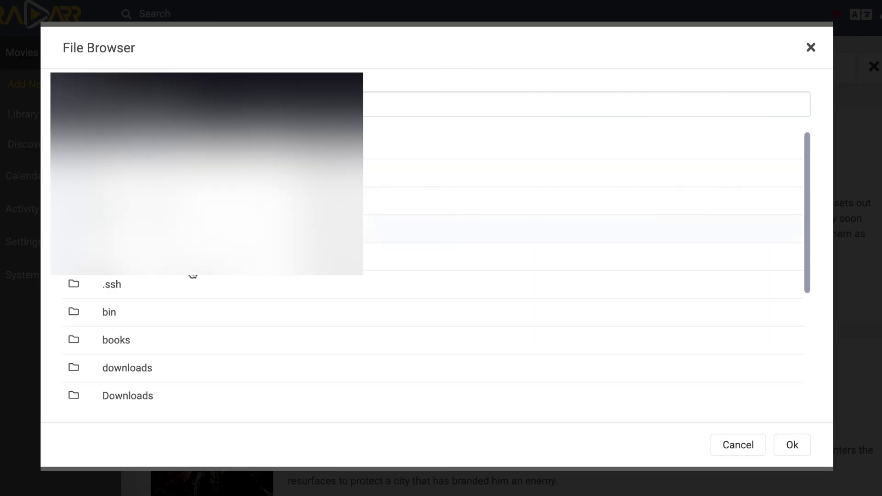
pyautogui.scroll(-1, 178, 340)
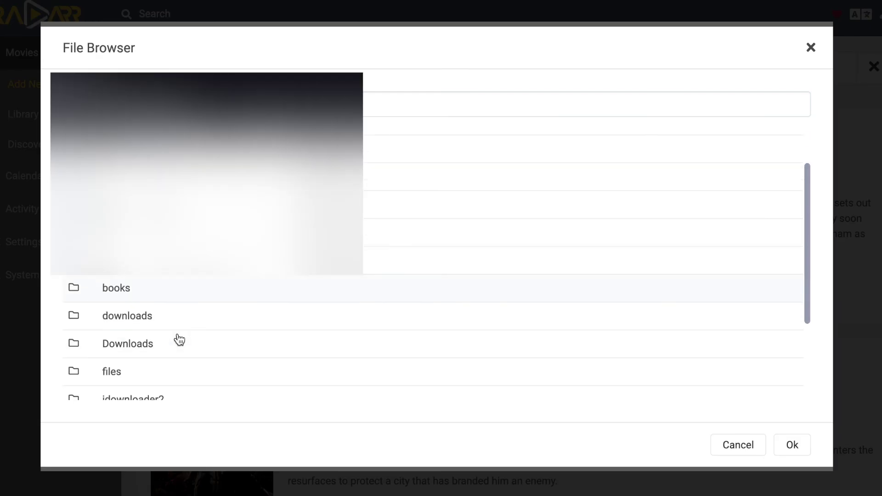
pyautogui.click(154, 358)
pyautogui.click(785, 445)
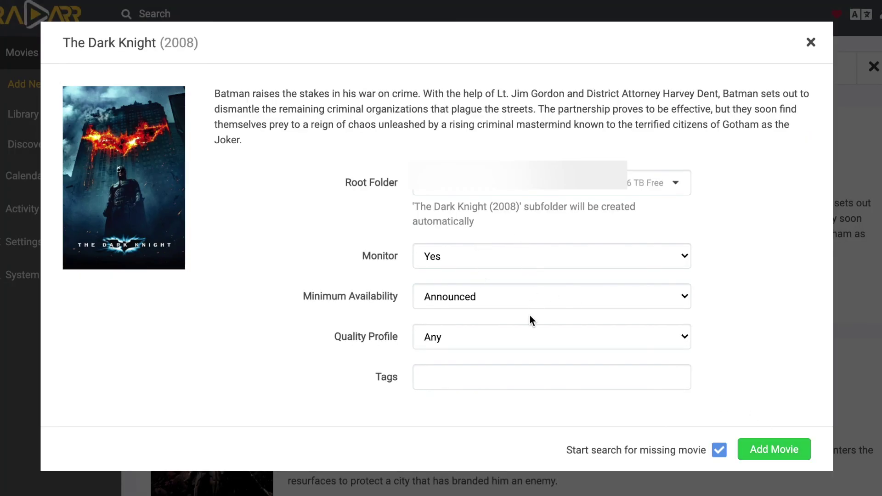
# Step: Add The Dark Knight (2008) to the library with the search for the missing movie enabled
pyautogui.click(720, 450)
pyautogui.click(720, 451)
pyautogui.click(793, 461)
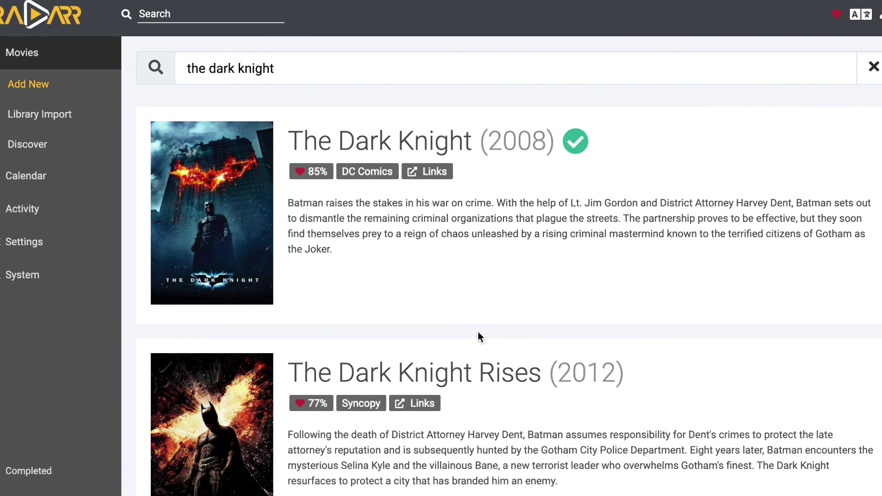
# Step: Refresh and check the download activity queue, and return to the movie library
pyautogui.click(48, 207)
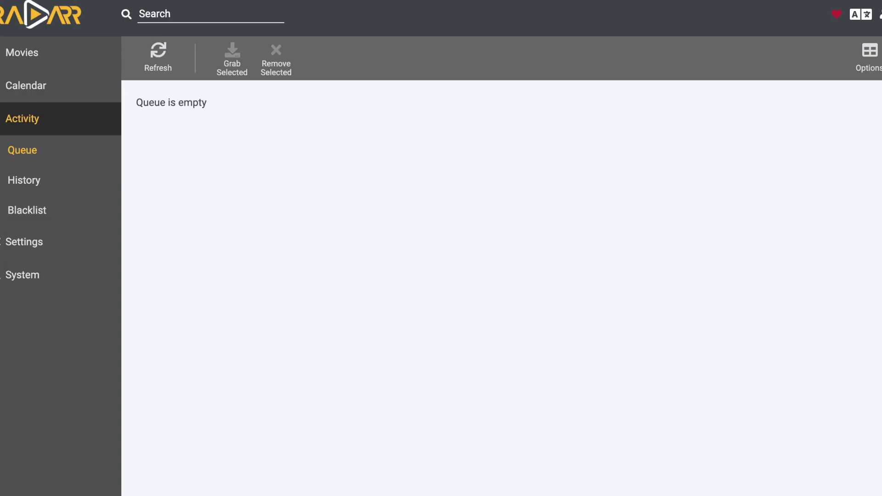
pyautogui.click(166, 68)
pyautogui.click(28, 54)
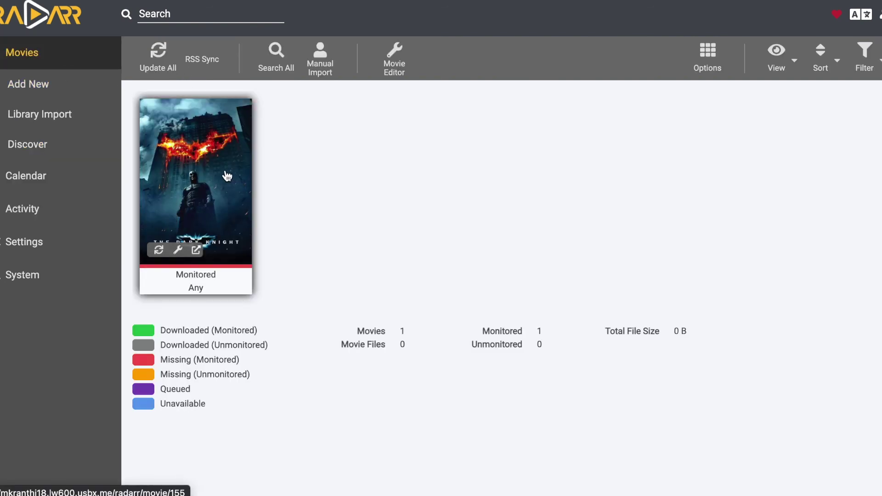